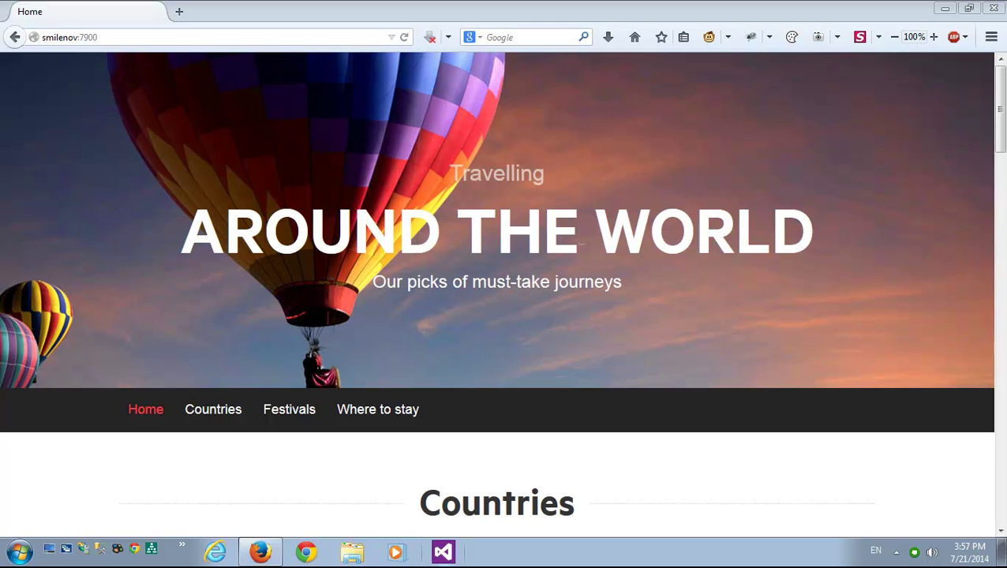
Look over the live Bulgaria country page, then return to the site's home page
{"action": "left_click", "coordinate": [158, 155]}
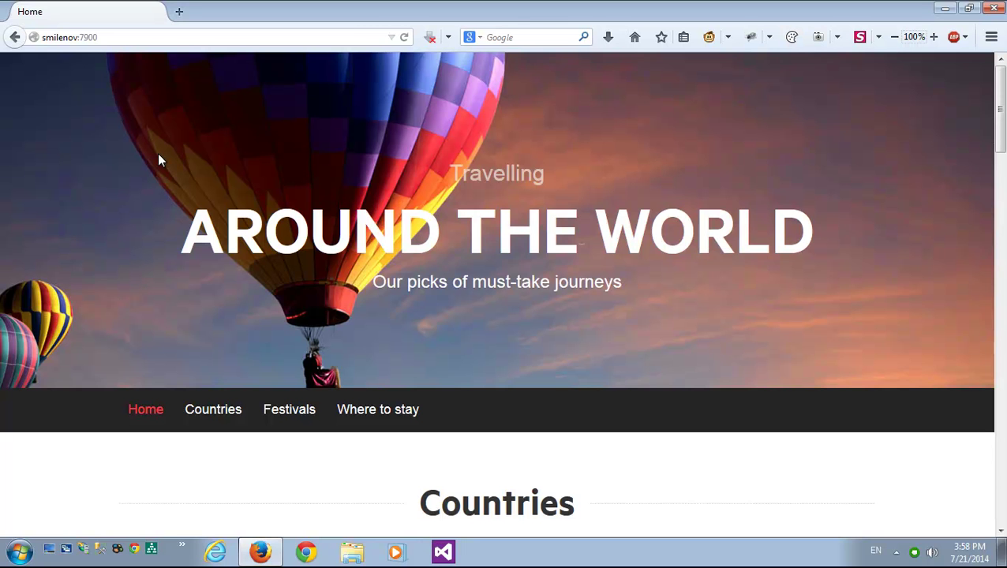
{"action": "scroll", "coordinate": [156, 263], "scroll_direction": "down", "scroll_amount": 7}
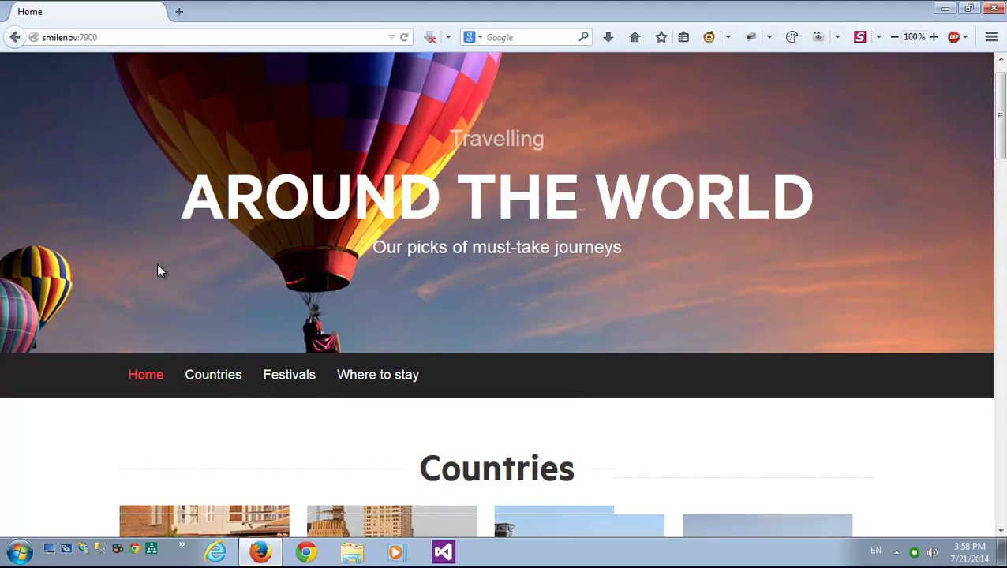
{"action": "scroll", "coordinate": [179, 267], "scroll_direction": "up", "scroll_amount": 1}
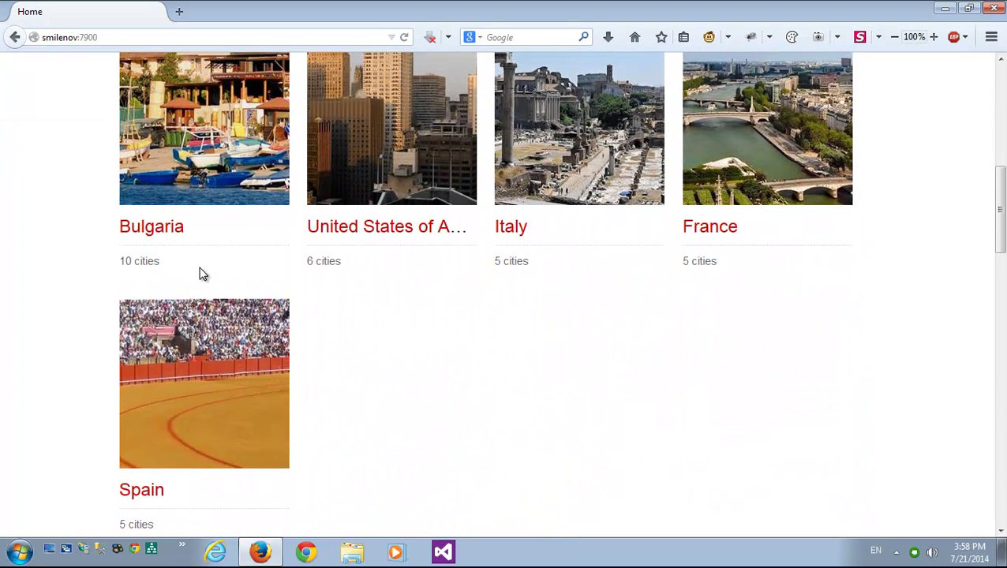
{"action": "left_click", "coordinate": [171, 230]}
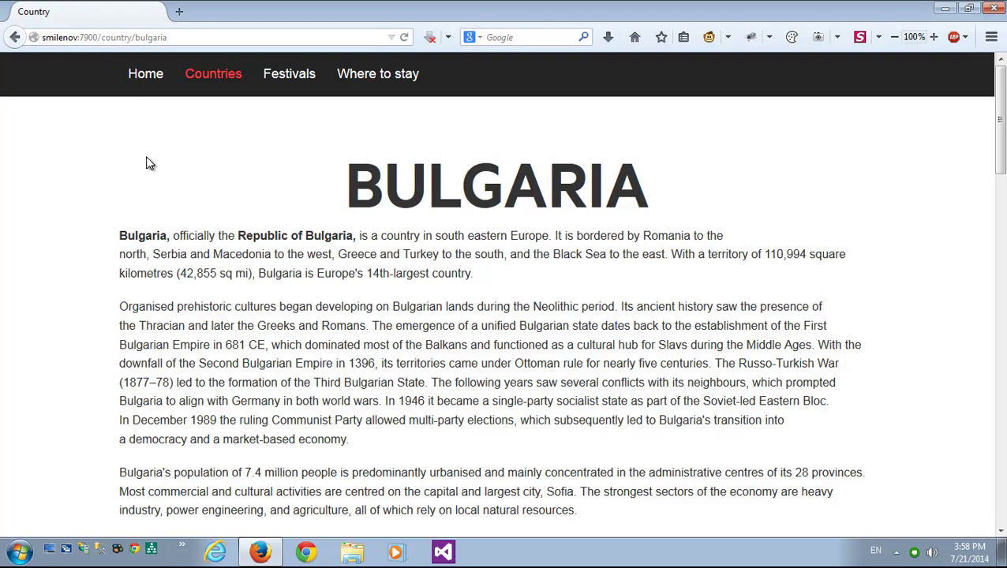
{"action": "scroll", "coordinate": [147, 166], "scroll_direction": "down", "scroll_amount": 4}
{"action": "scroll", "coordinate": [148, 166], "scroll_direction": "down", "scroll_amount": 8}
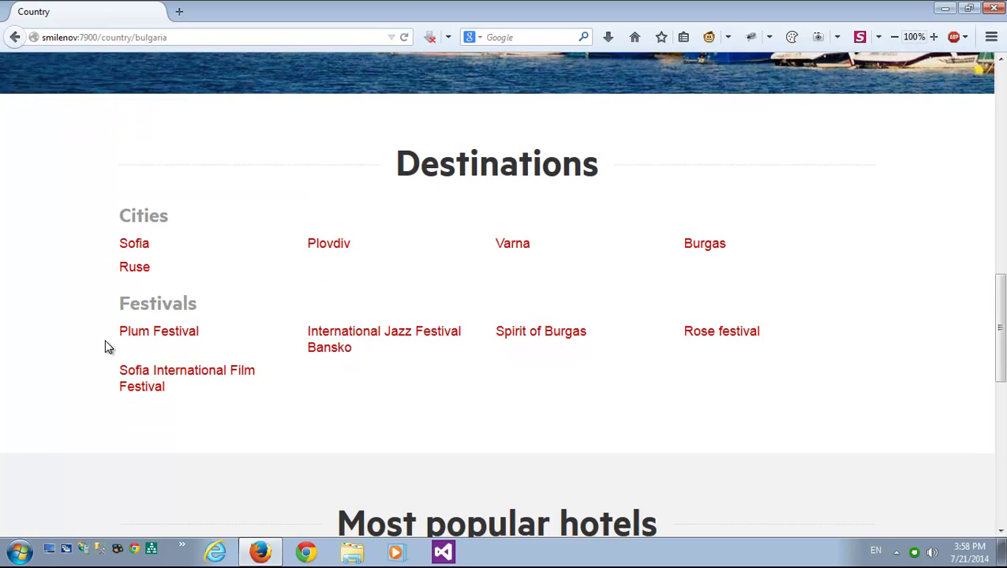
{"action": "scroll", "coordinate": [105, 348], "scroll_direction": "up", "scroll_amount": 8}
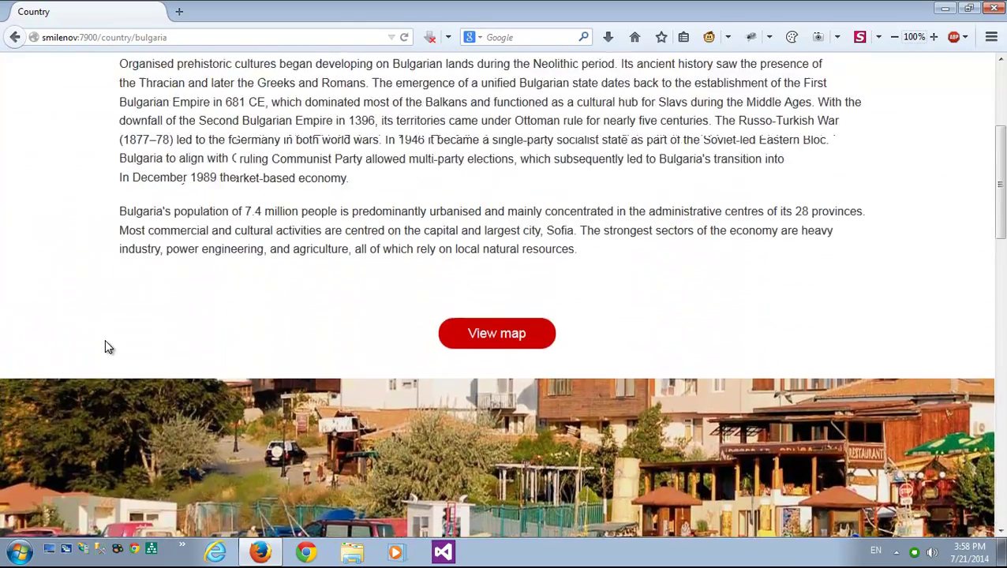
{"action": "scroll", "coordinate": [105, 340], "scroll_direction": "up", "scroll_amount": 3}
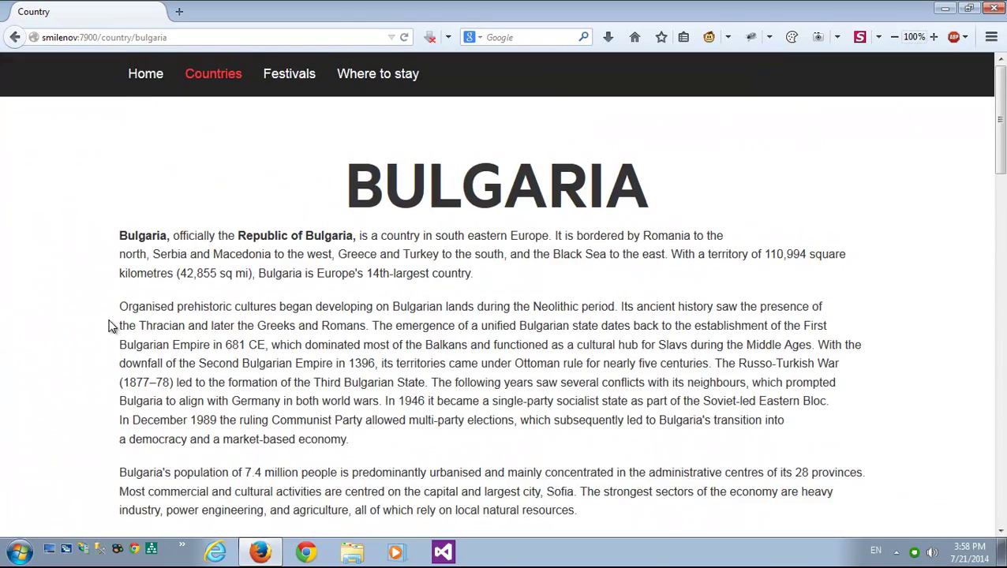
{"action": "left_click", "coordinate": [148, 74]}
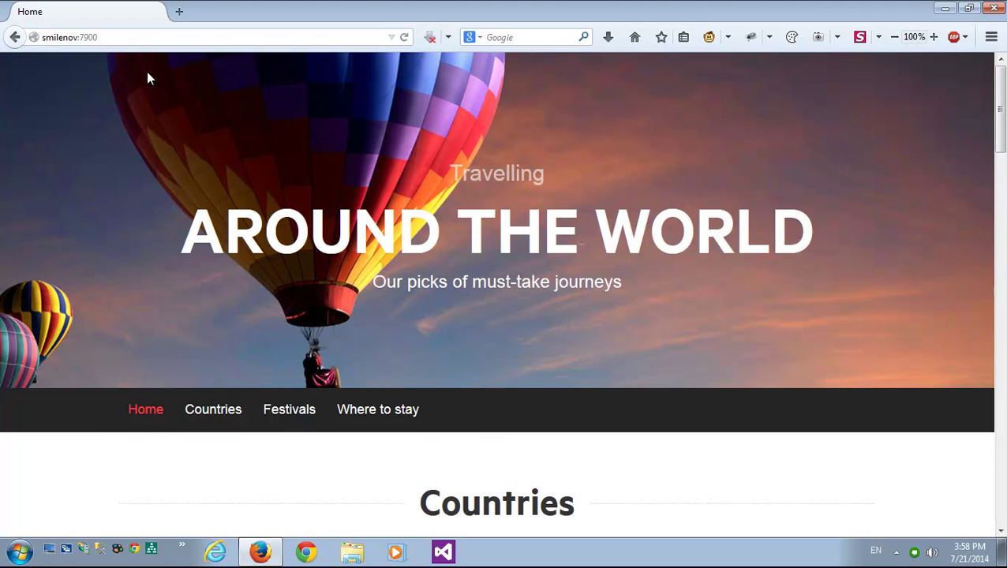
Sign in at /sitefinity and open the Travelling Agency module in Module Builder
{"action": "left_click", "coordinate": [174, 36]}
{"action": "left_click", "coordinate": [178, 35]}
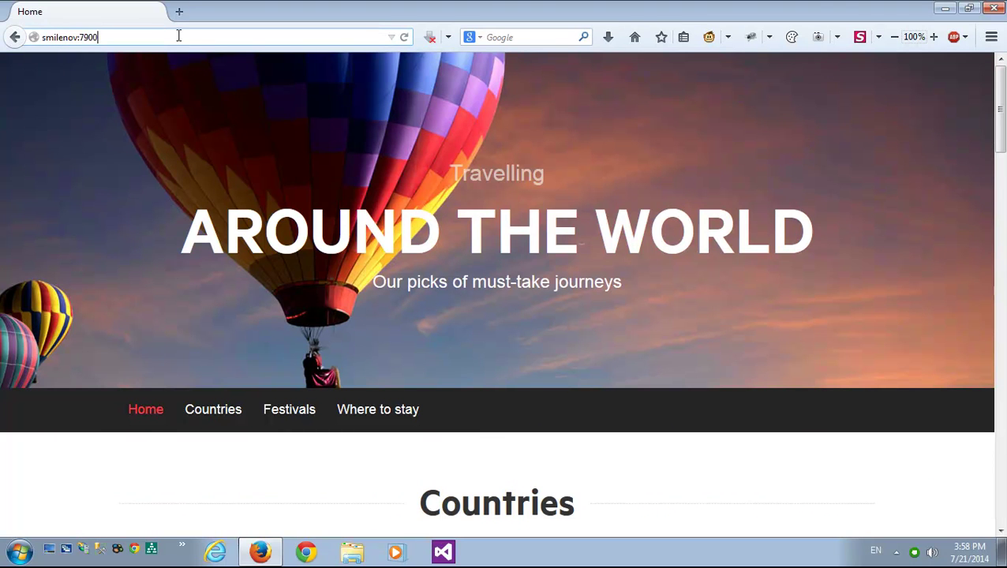
{"action": "type", "text": "/"}
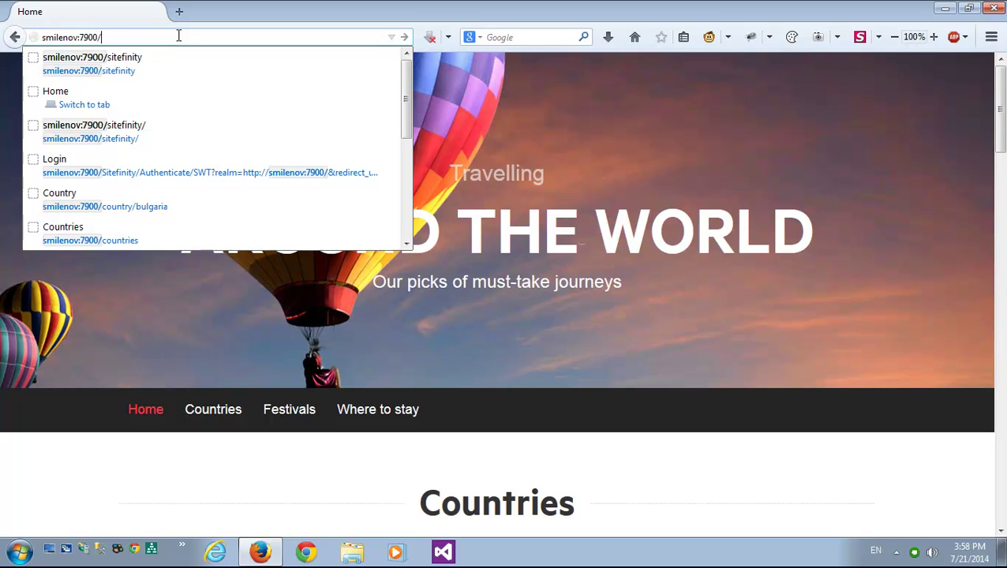
{"action": "key", "text": "Down"}
{"action": "key", "text": "Return"}
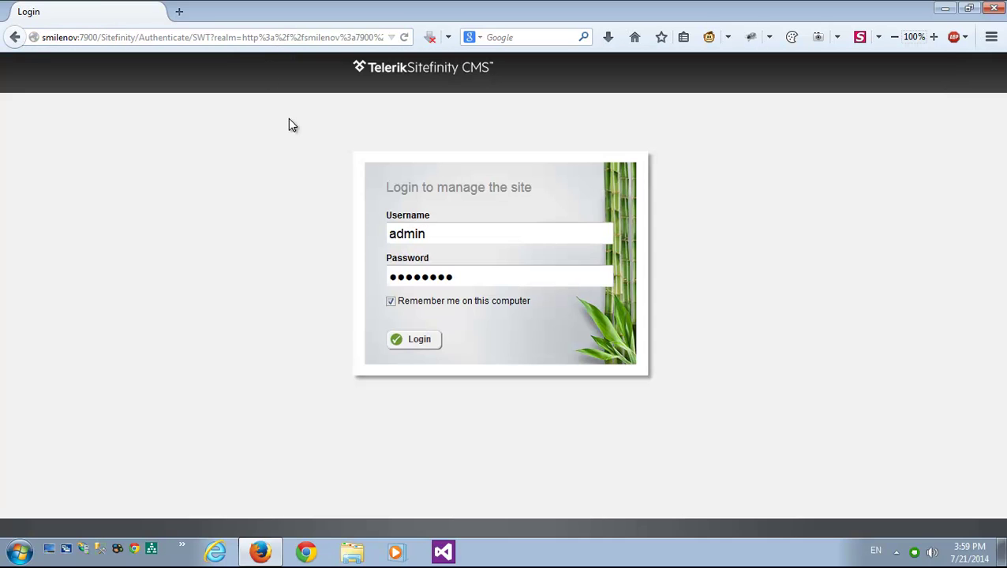
{"action": "left_click", "coordinate": [411, 348]}
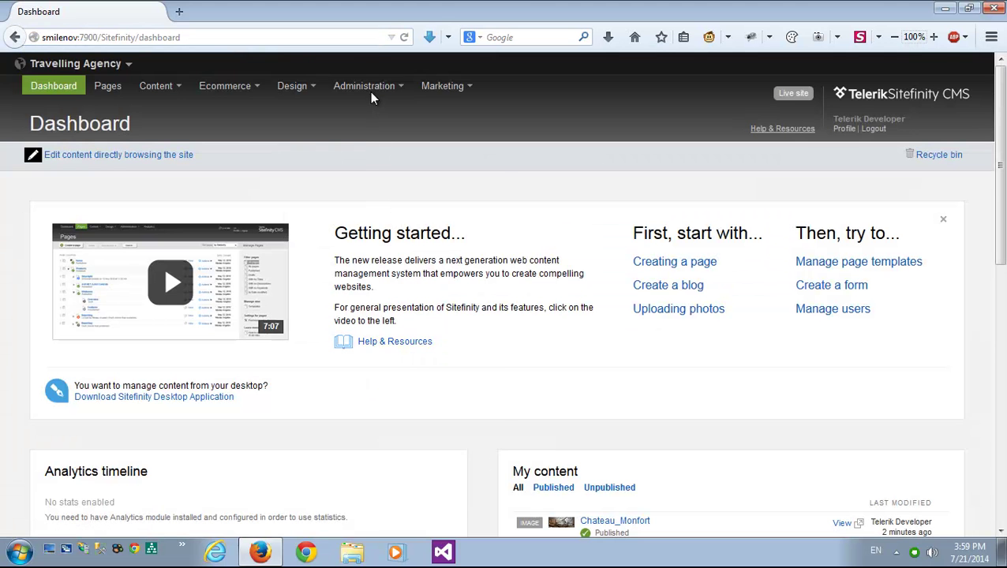
{"action": "mouse_move", "coordinate": [371, 92]}
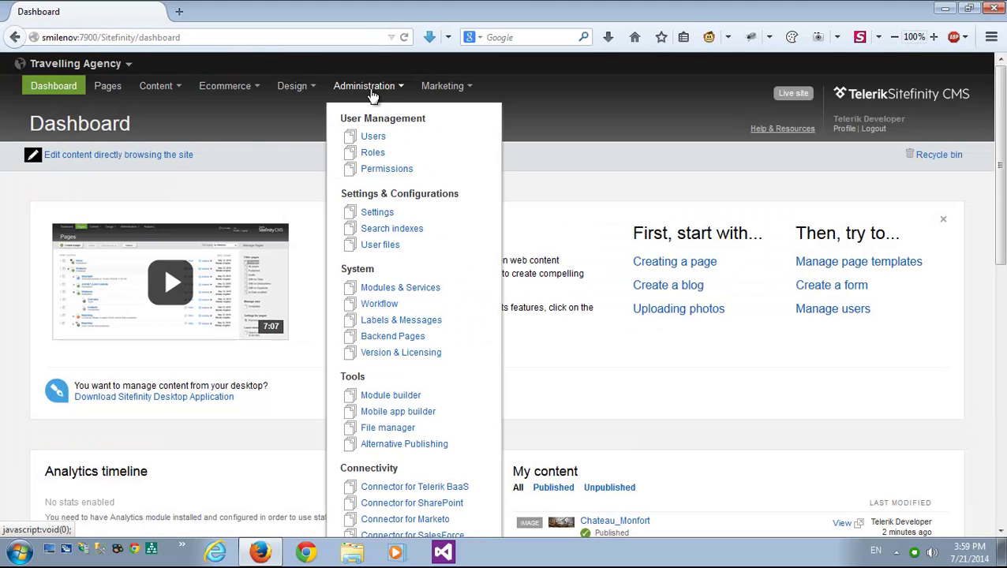
{"action": "left_click", "coordinate": [405, 400]}
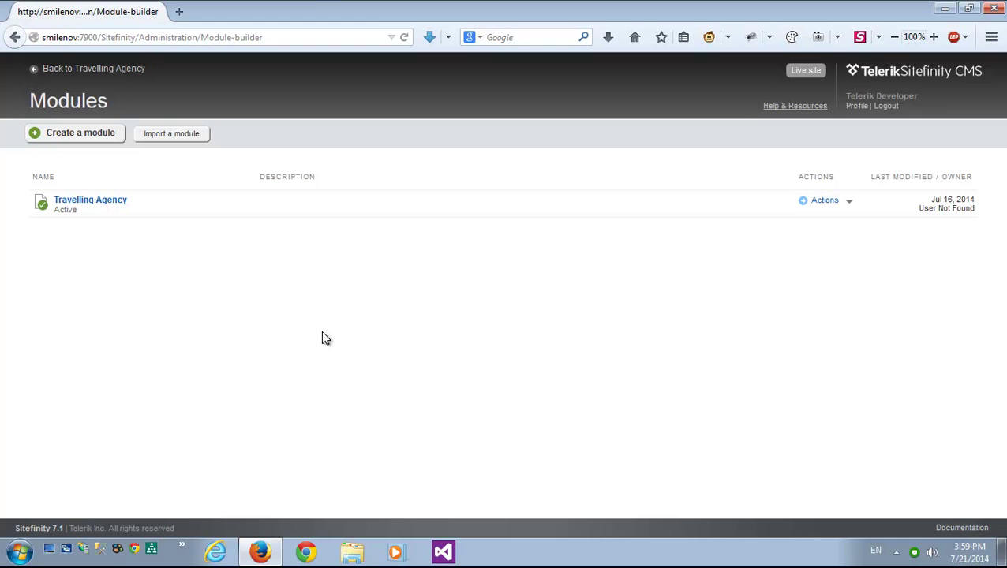
{"action": "left_click", "coordinate": [108, 203]}
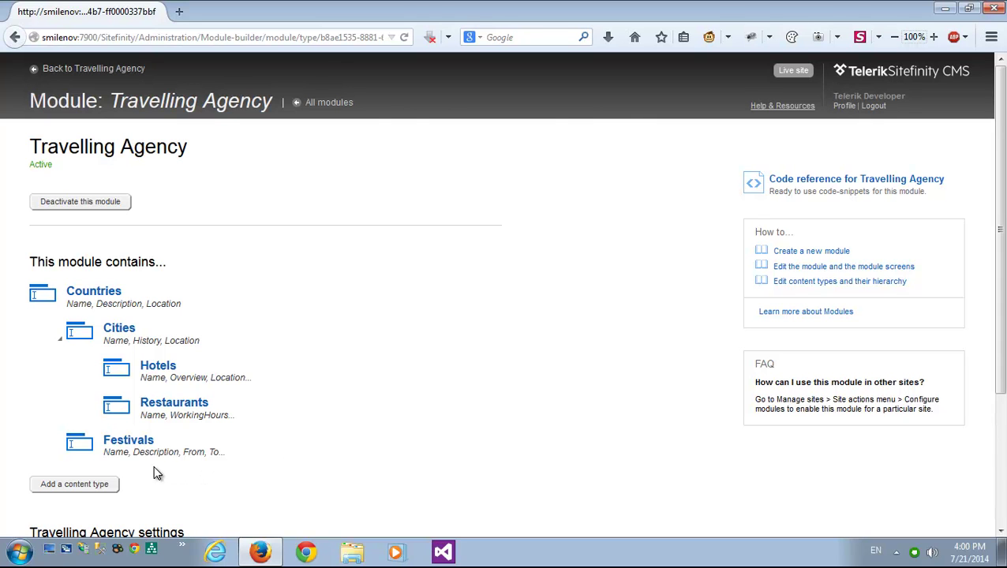
Create a new content type named 'Airport' with Country as its parent
{"action": "left_click", "coordinate": [99, 484]}
{"action": "left_click", "coordinate": [442, 174]}
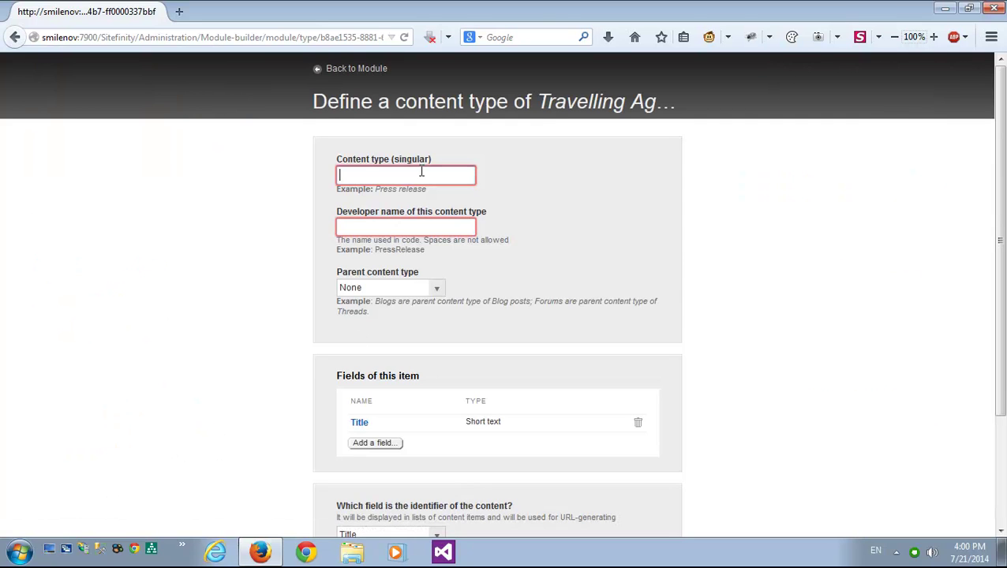
{"action": "type", "text": "Airpo"}
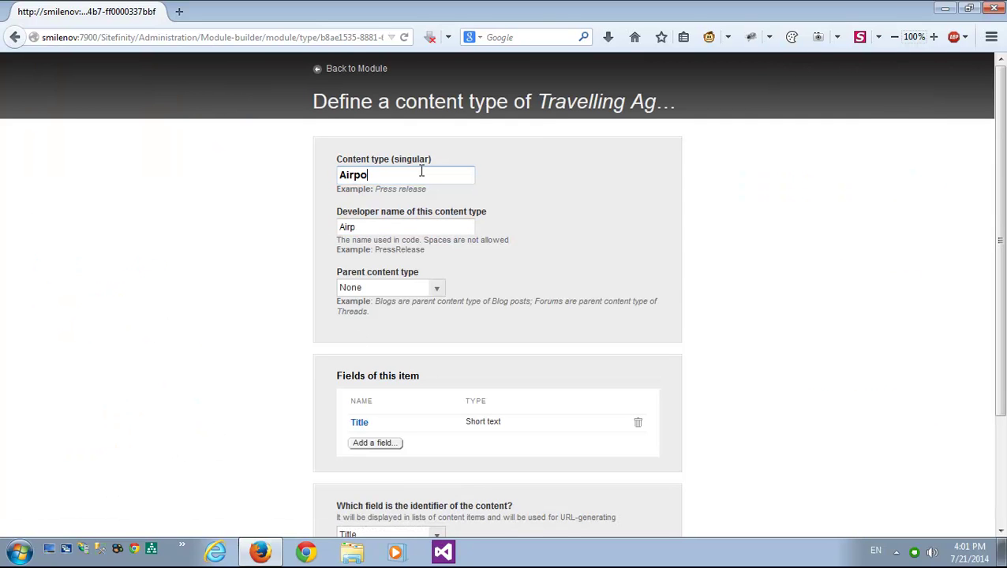
{"action": "type", "text": "rt"}
{"action": "left_click", "coordinate": [415, 290]}
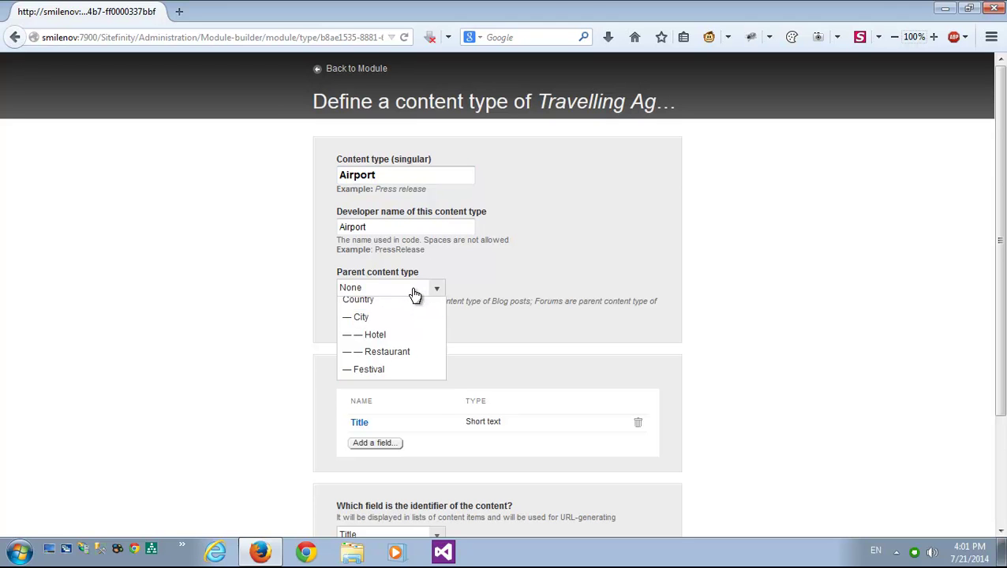
{"action": "left_click", "coordinate": [400, 325]}
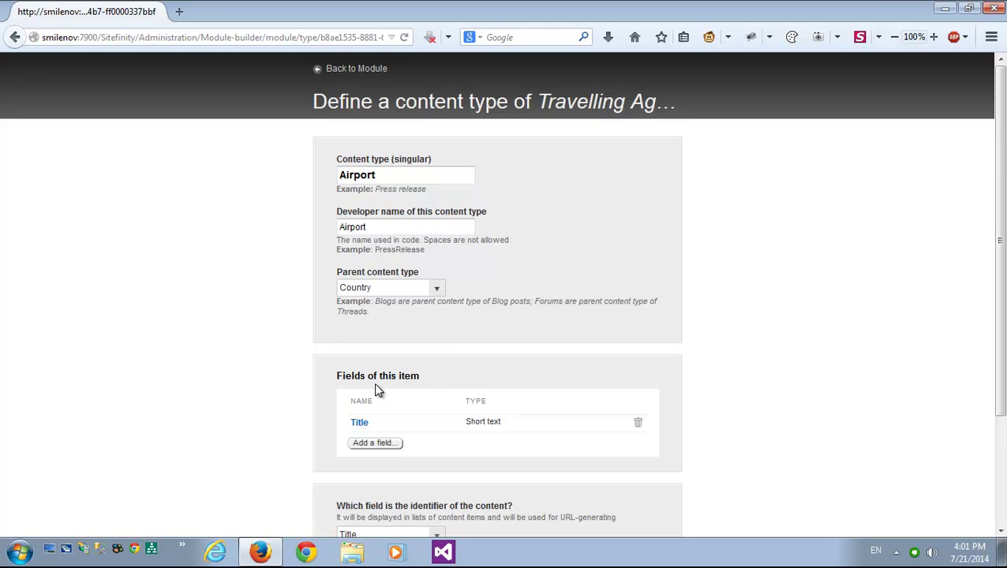
Add a short text field 'AirportCode' and save the Airport content type
{"action": "left_click", "coordinate": [381, 443]}
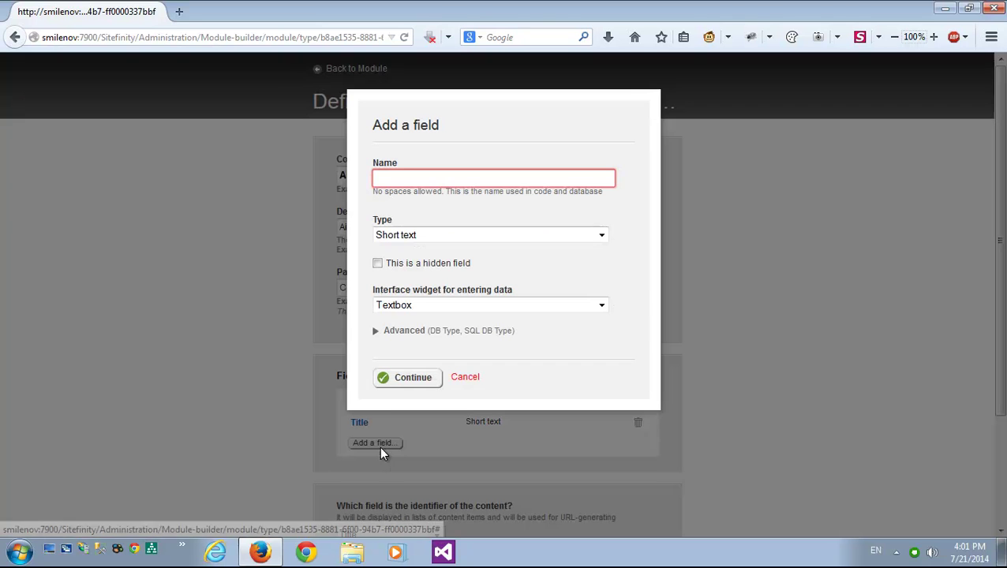
{"action": "left_click", "coordinate": [450, 176]}
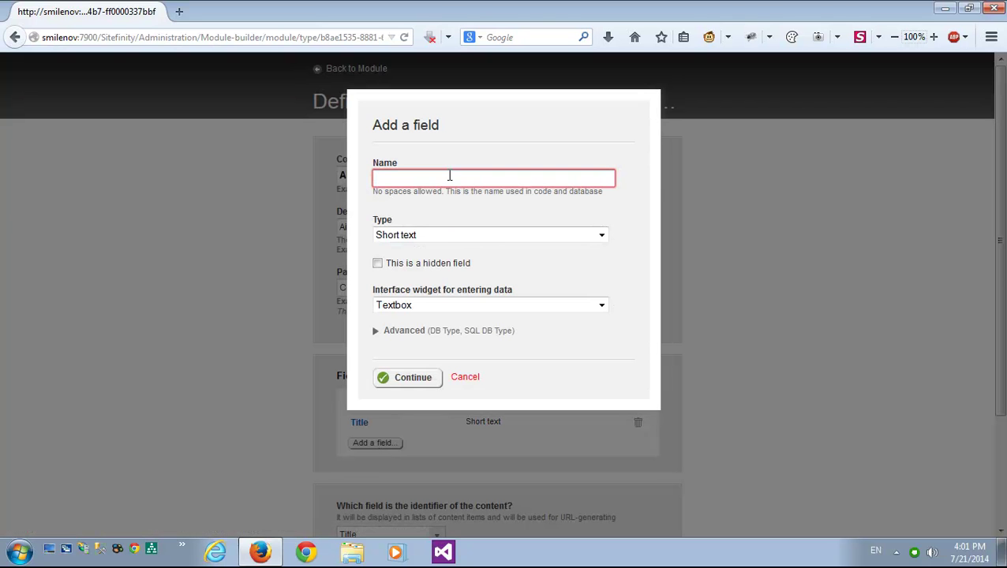
{"action": "type", "text": "Airport"}
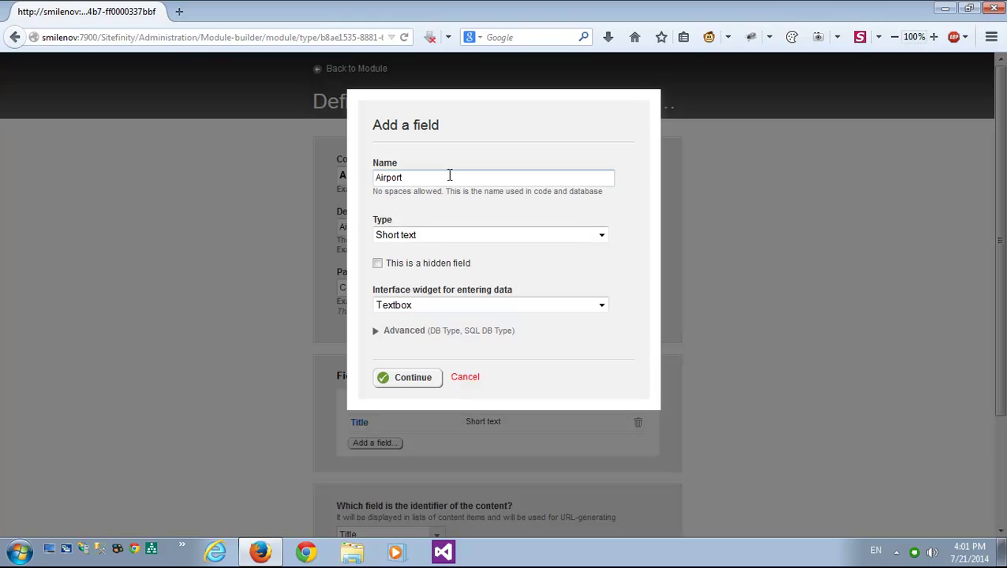
{"action": "type", "text": "Code"}
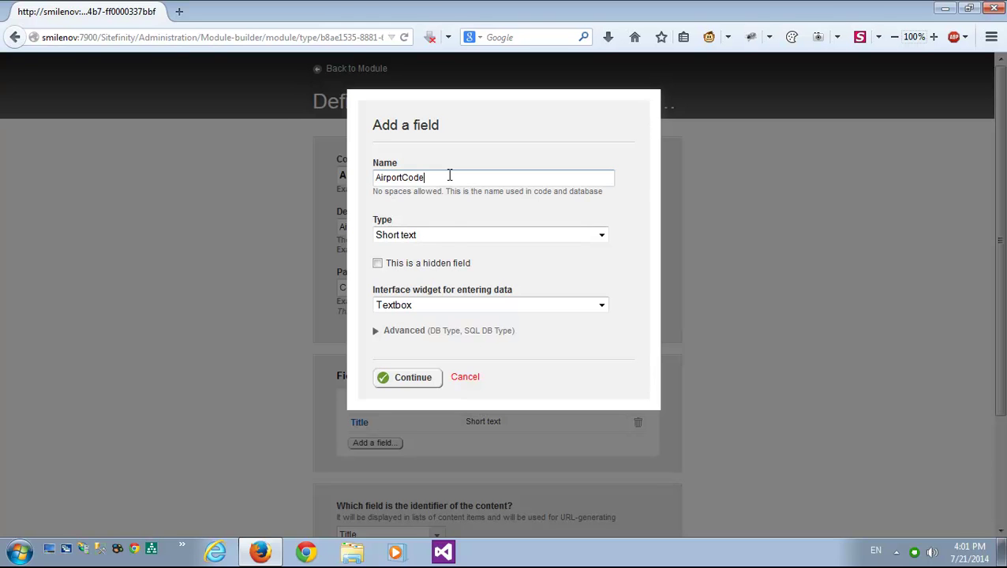
{"action": "left_click", "coordinate": [416, 381]}
{"action": "left_click", "coordinate": [407, 389]}
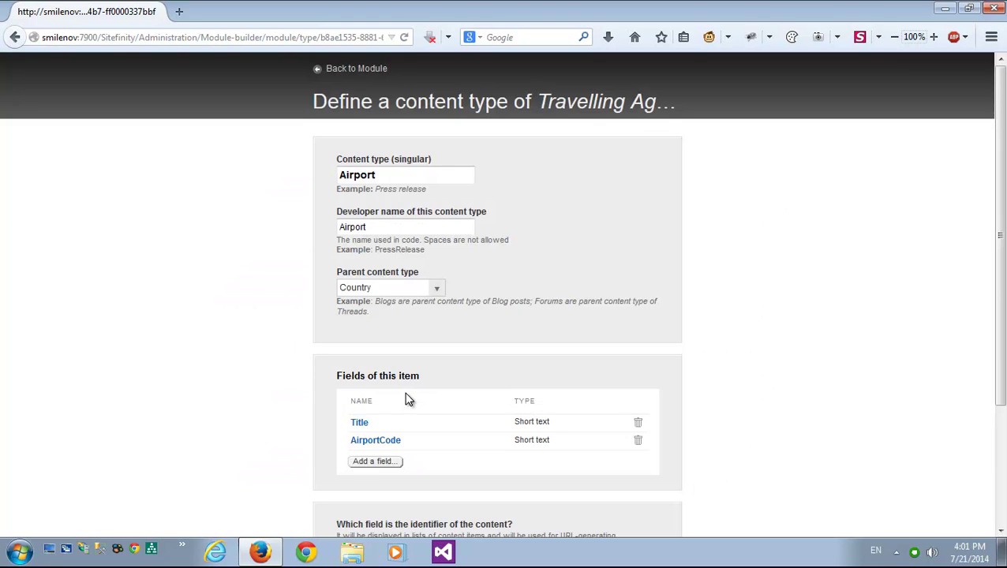
{"action": "scroll", "coordinate": [380, 400], "scroll_direction": "down", "scroll_amount": 2}
{"action": "scroll", "coordinate": [356, 401], "scroll_direction": "down", "scroll_amount": 2}
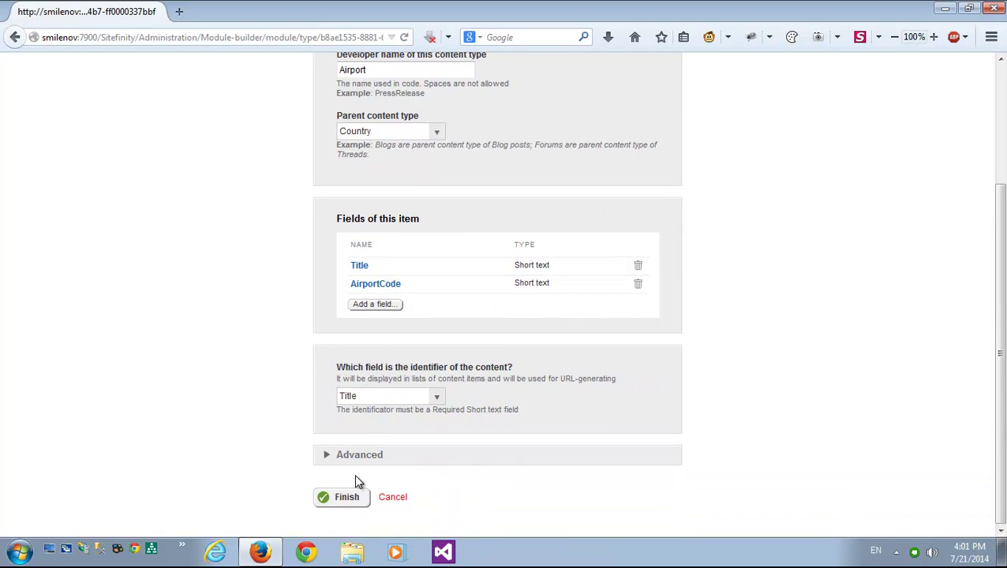
{"action": "left_click", "coordinate": [361, 497]}
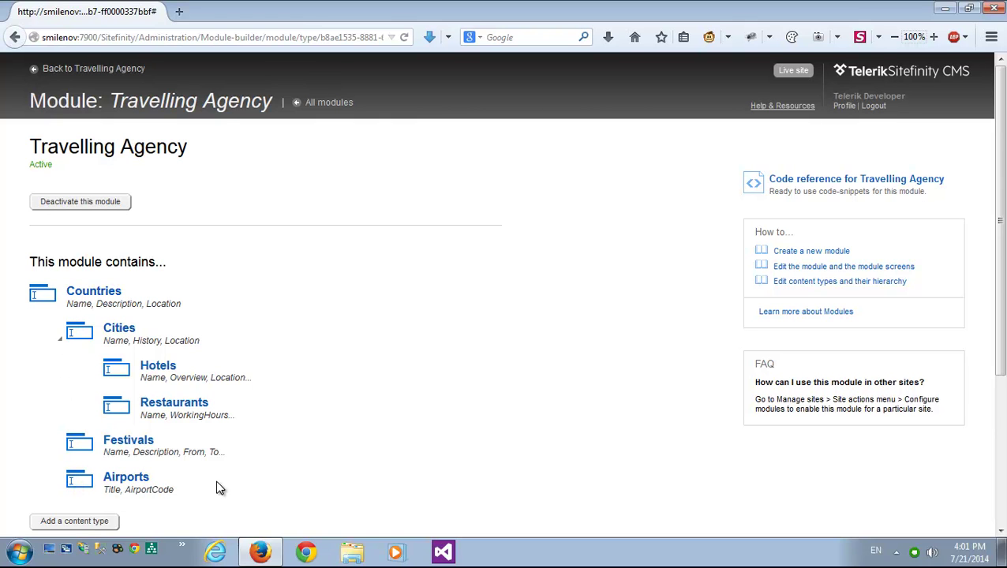
Open the Travelling Agency content and check Spain's Cities and Festivals lists
{"action": "left_click", "coordinate": [93, 73]}
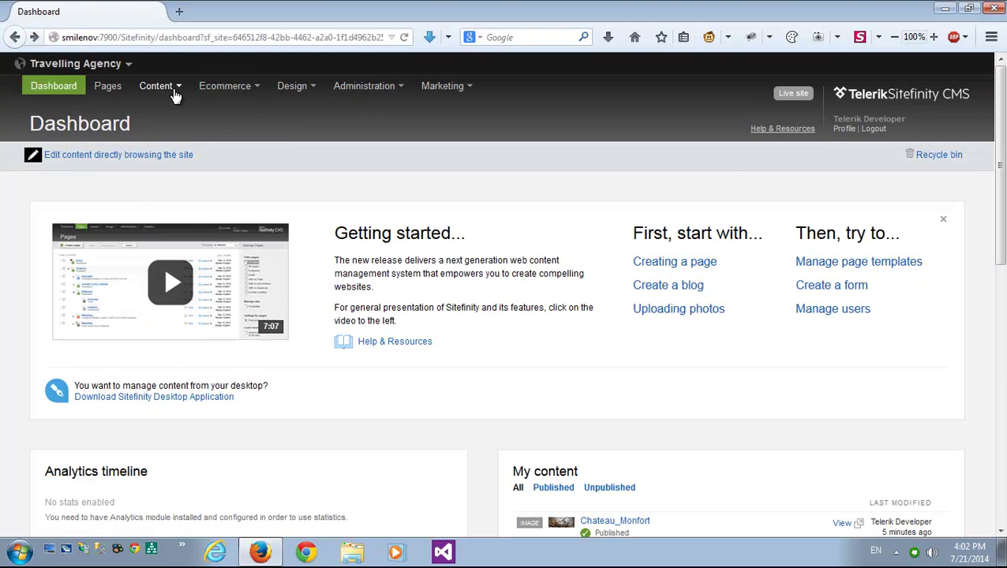
{"action": "mouse_move", "coordinate": [171, 89]}
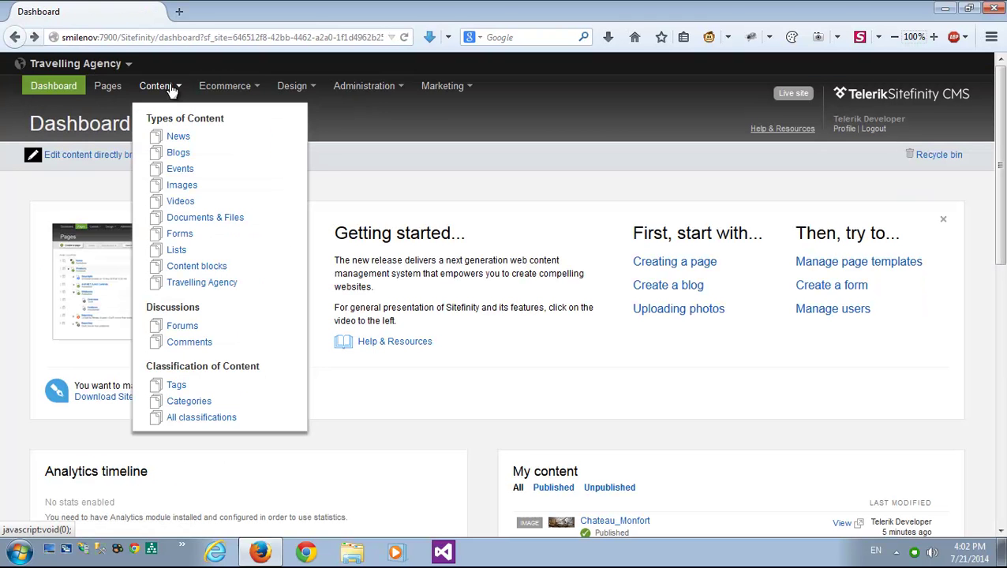
{"action": "left_click", "coordinate": [203, 282]}
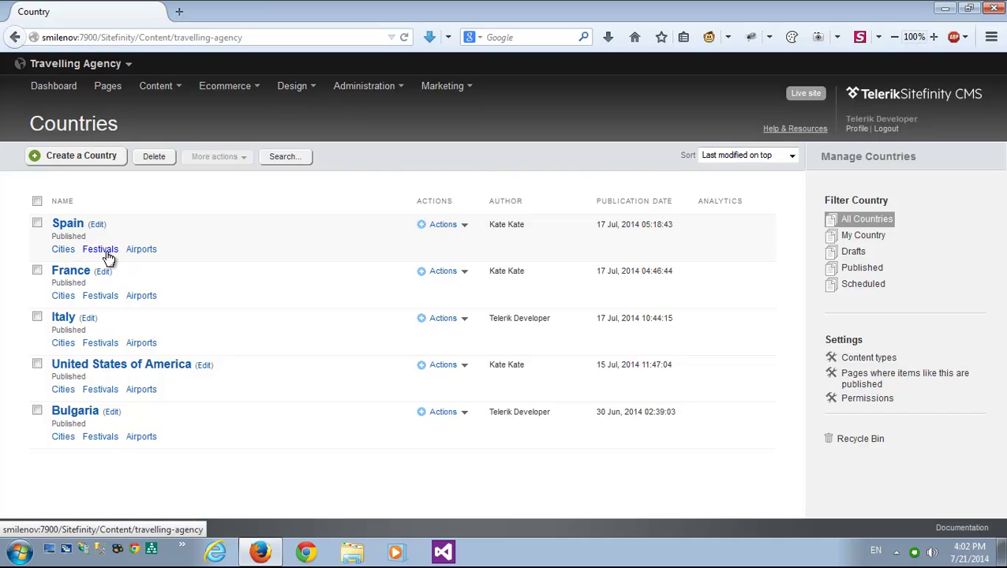
{"action": "left_click", "coordinate": [63, 251]}
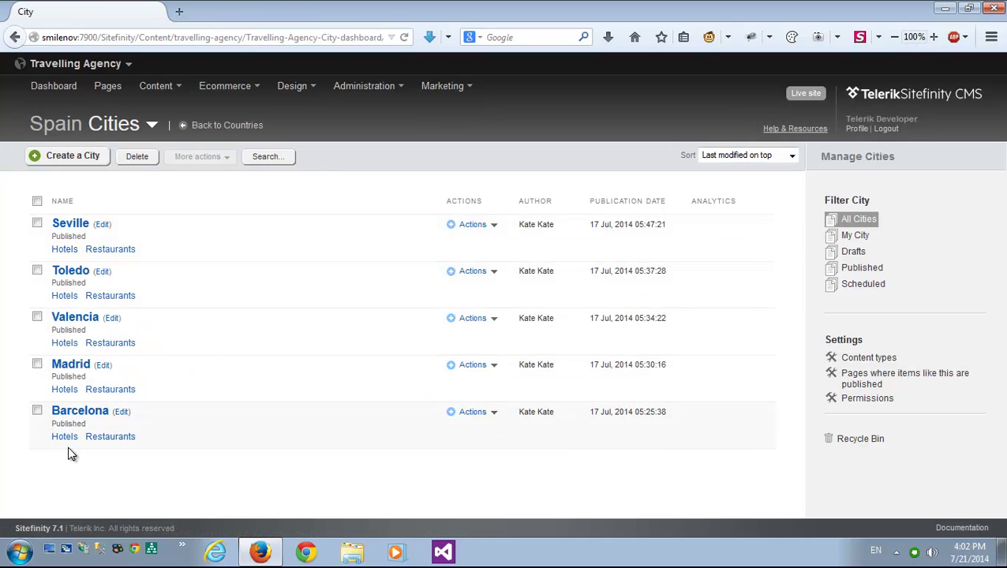
{"action": "left_click", "coordinate": [217, 128]}
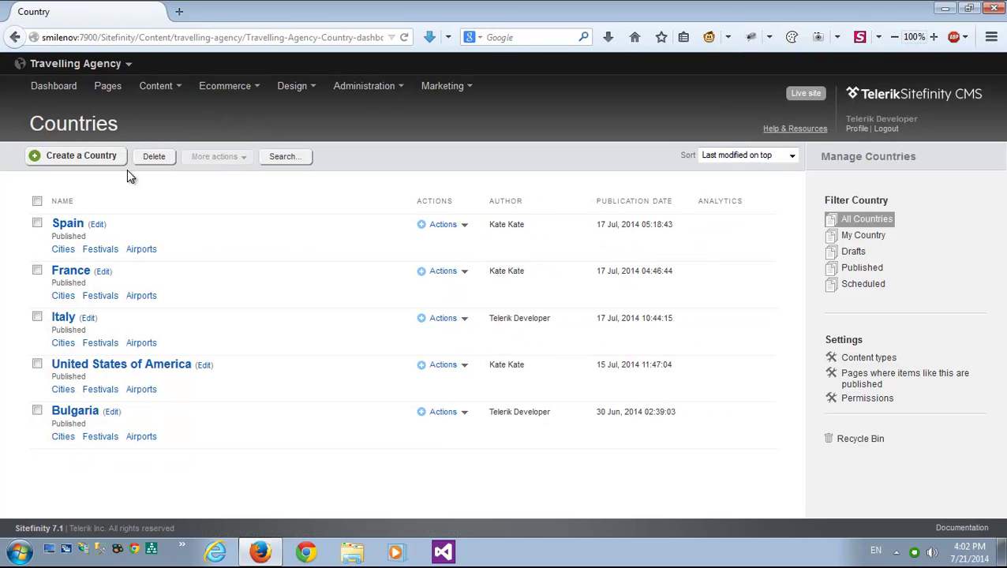
{"action": "left_click", "coordinate": [103, 250]}
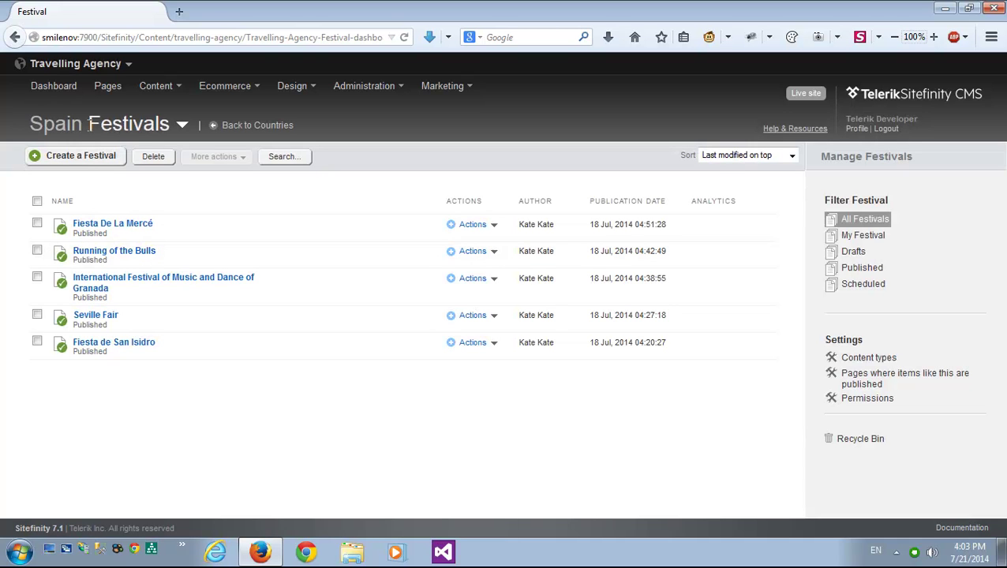
{"action": "left_click", "coordinate": [222, 125]}
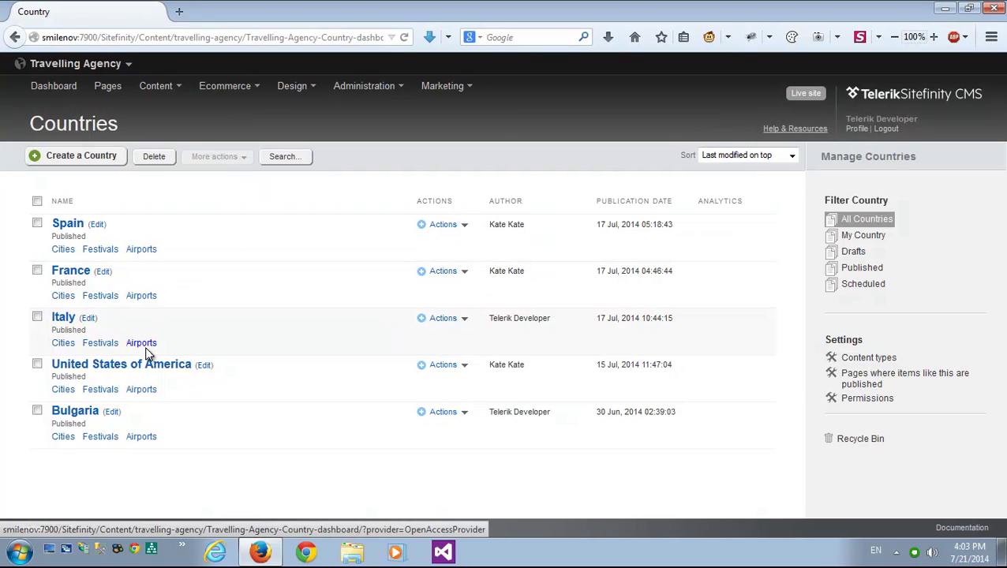
Publish a new Italy airport titled 'Milan Malpensa Airport' with airport code MXP
{"action": "left_click", "coordinate": [142, 343]}
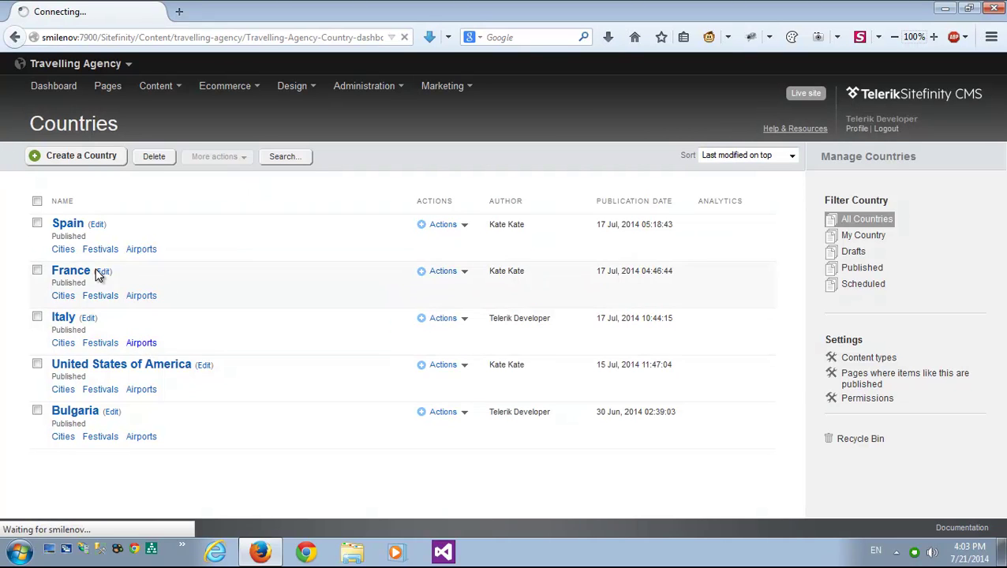
{"action": "left_click", "coordinate": [485, 299]}
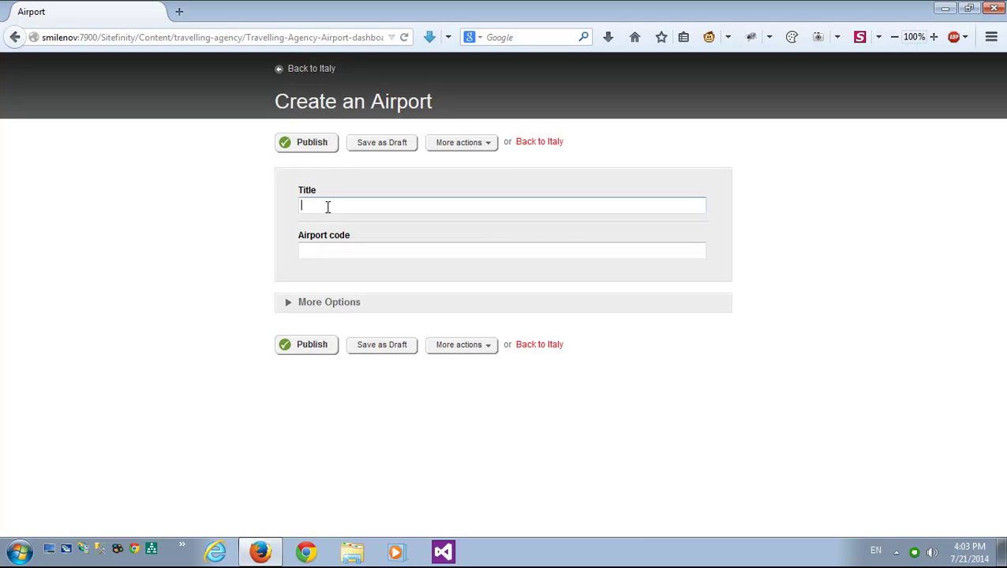
{"action": "type", "text": "Milan Malpensa Airport"}
{"action": "left_click", "coordinate": [327, 248]}
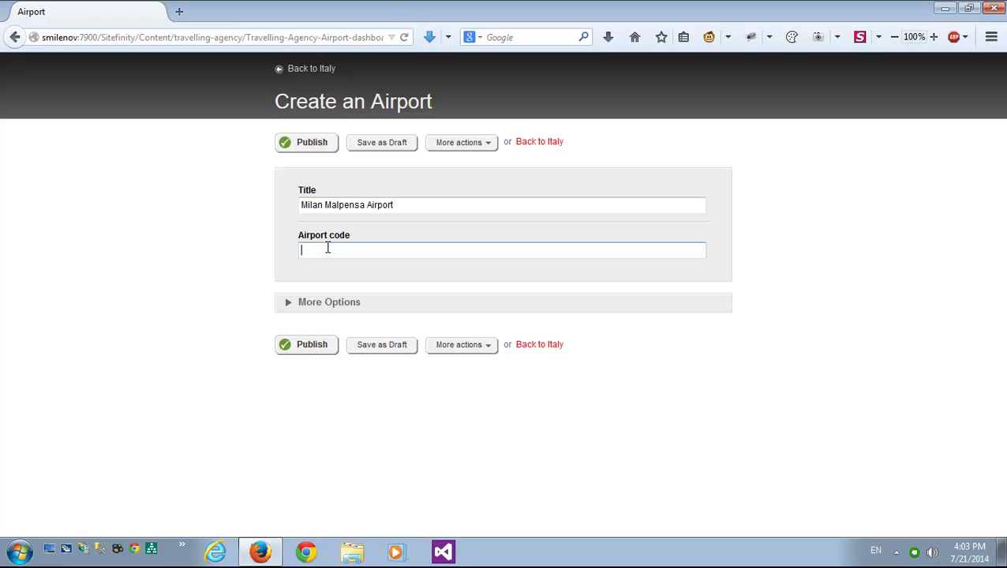
{"action": "type", "text": "MXP"}
{"action": "left_click", "coordinate": [313, 351]}
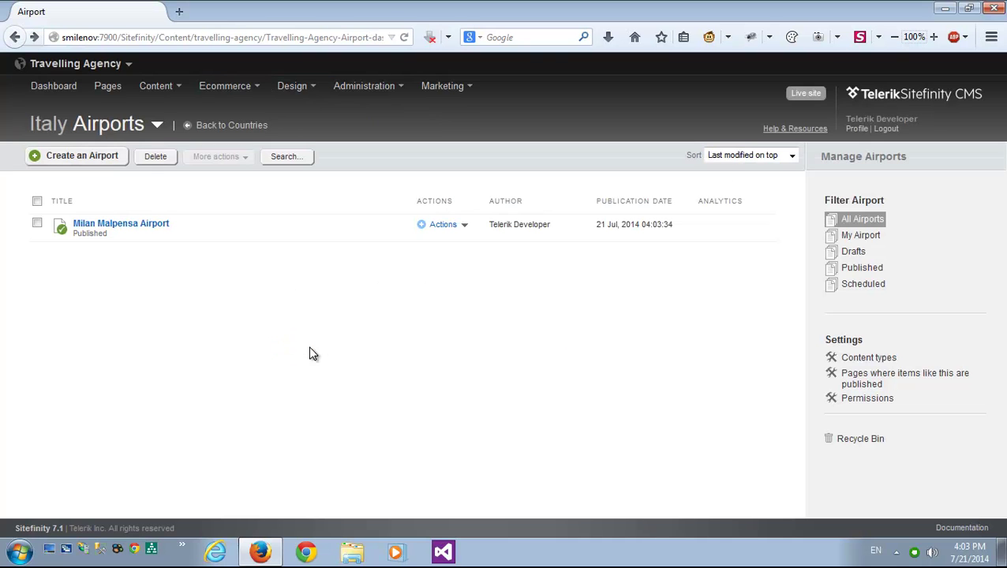
Publish a Bulgaria airport titled 'Sofia international airport' with code SOF, then return to Countries
{"action": "left_click", "coordinate": [211, 126]}
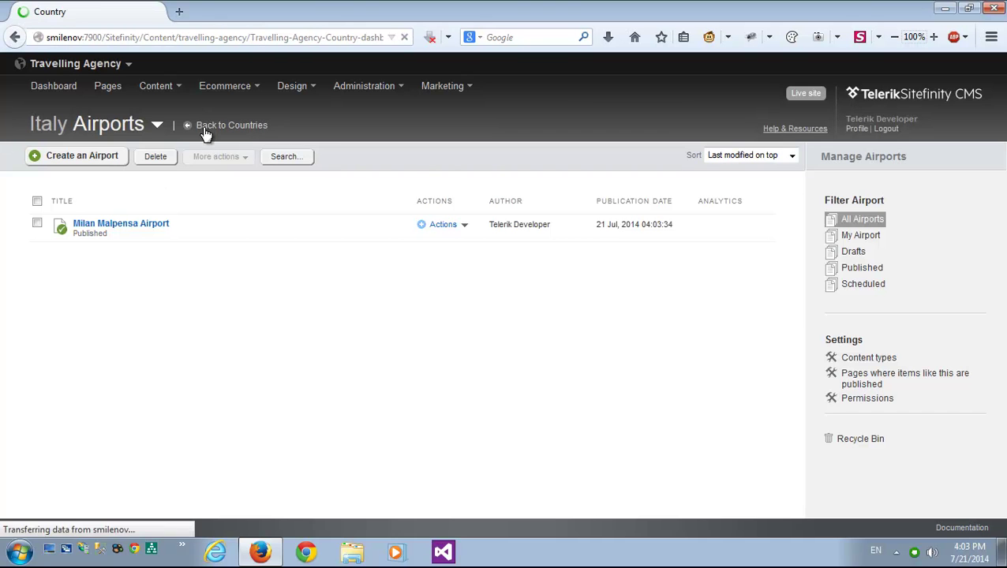
{"action": "left_click", "coordinate": [141, 437]}
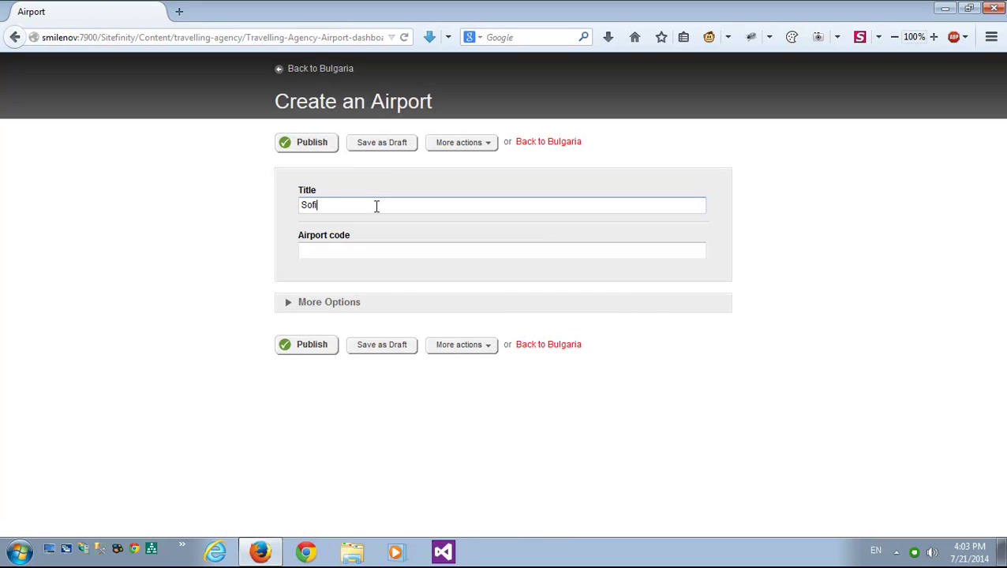
{"action": "type", "text": "international airpot"}
{"action": "key", "text": "BackSpace"}
{"action": "type", "text": "rt"}
{"action": "left_click", "coordinate": [370, 251]}
{"action": "type", "text": "SOF"}
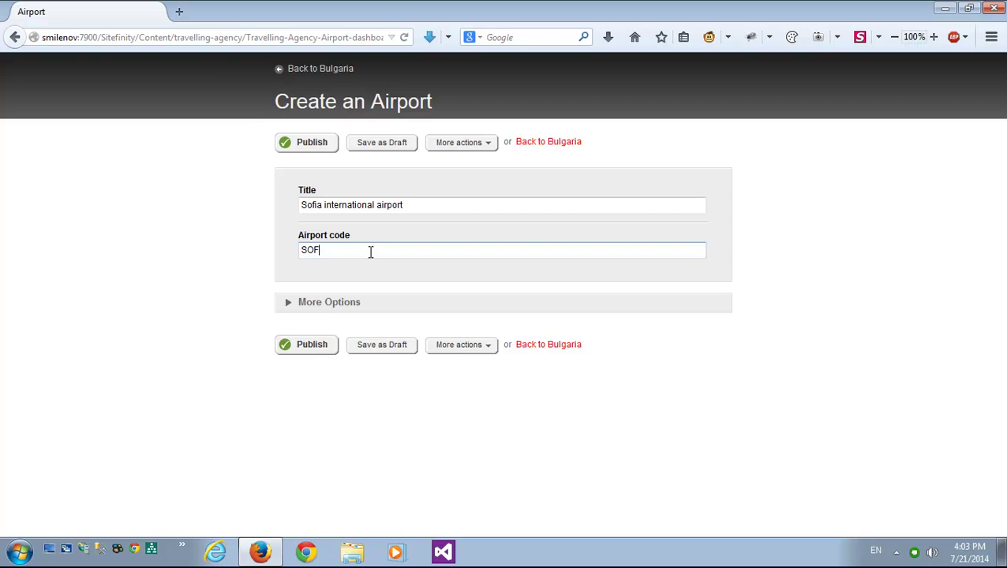
{"action": "left_click", "coordinate": [307, 347]}
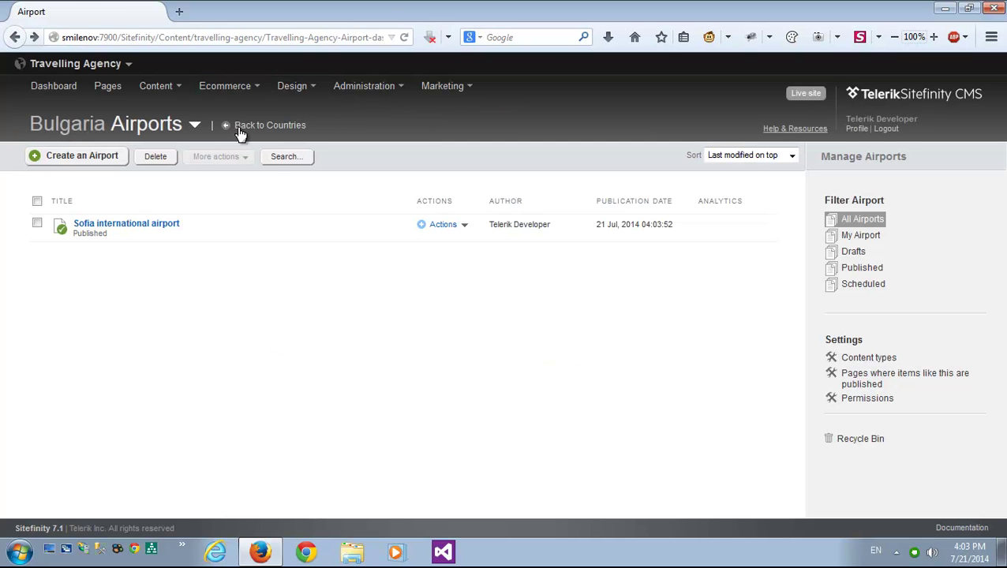
{"action": "left_click", "coordinate": [238, 126]}
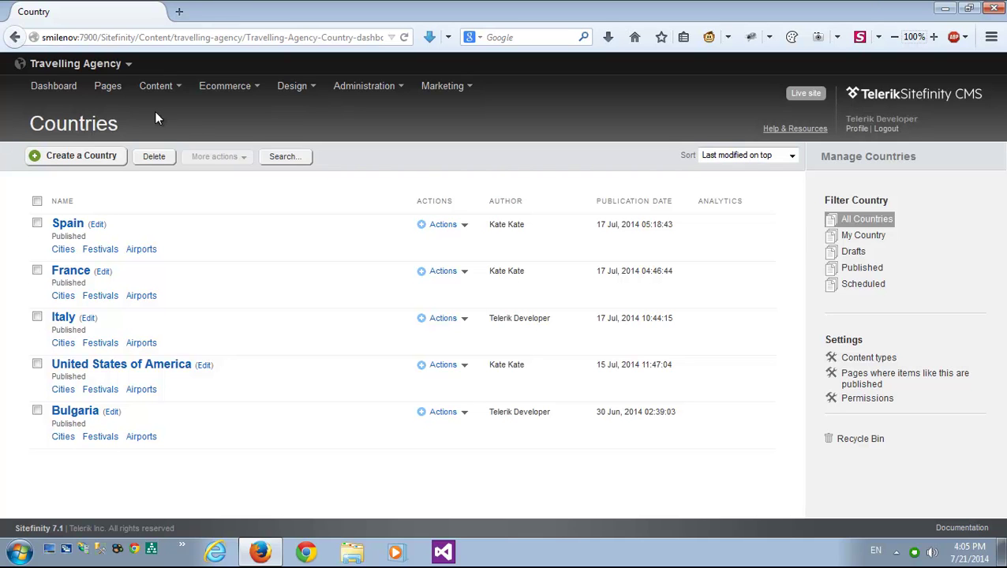
On the Country page, place the Travelling Agency Airports widget below the Festivals list
{"action": "left_click", "coordinate": [108, 90]}
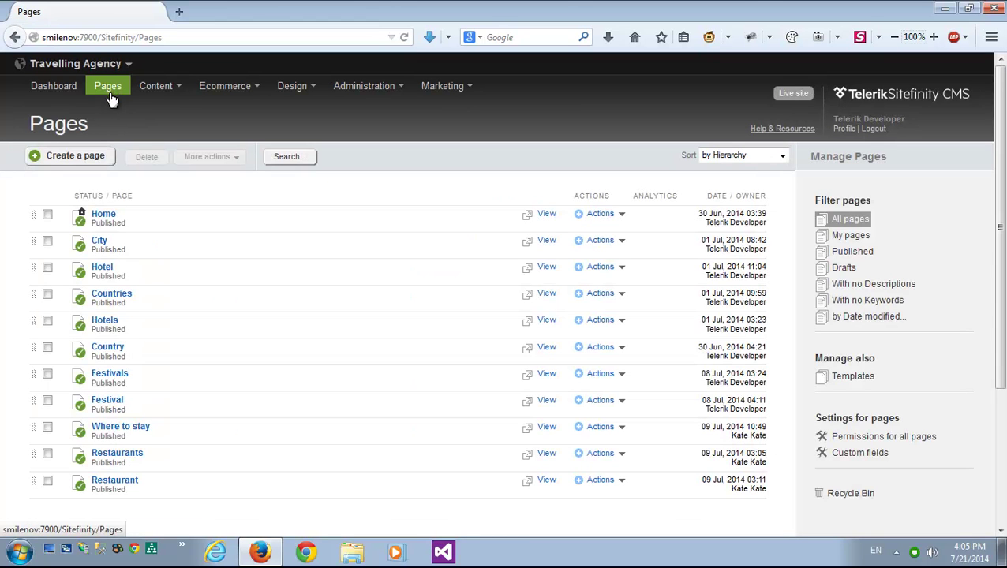
{"action": "left_click", "coordinate": [109, 351]}
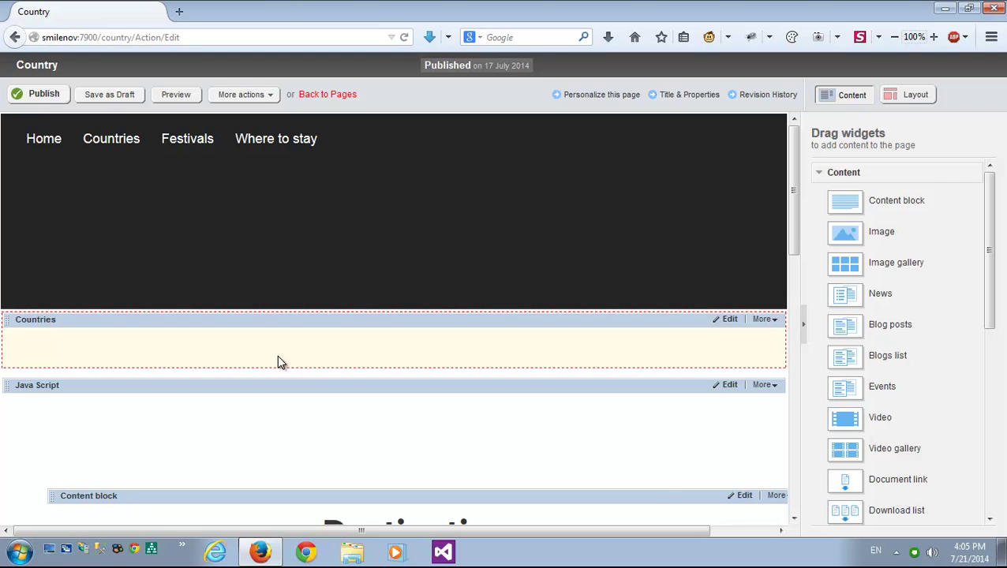
{"action": "scroll", "coordinate": [312, 384], "scroll_direction": "down", "scroll_amount": 3}
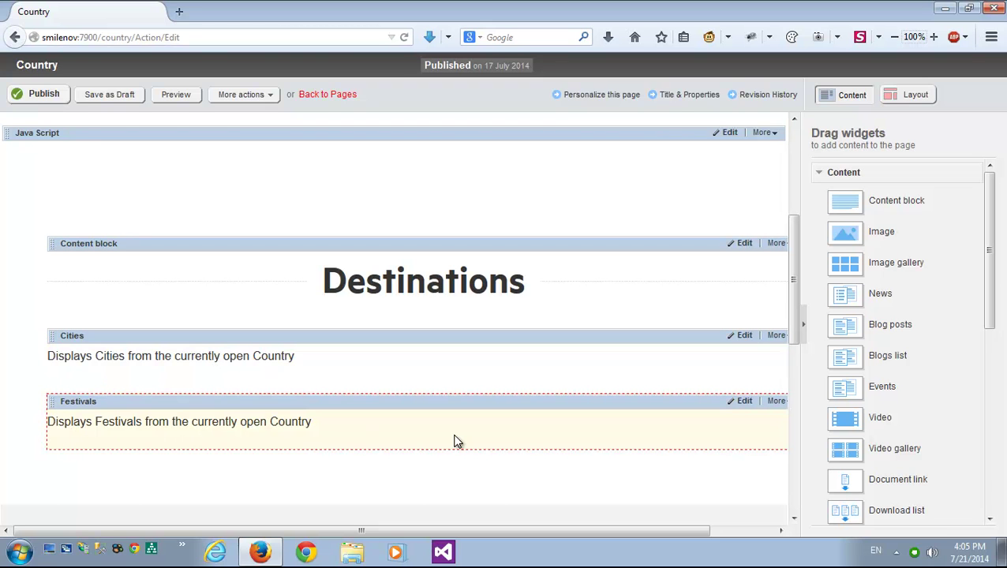
{"action": "left_click_drag", "start_coordinate": [989, 289], "coordinate": [993, 483]}
{"action": "left_click", "coordinate": [825, 515]}
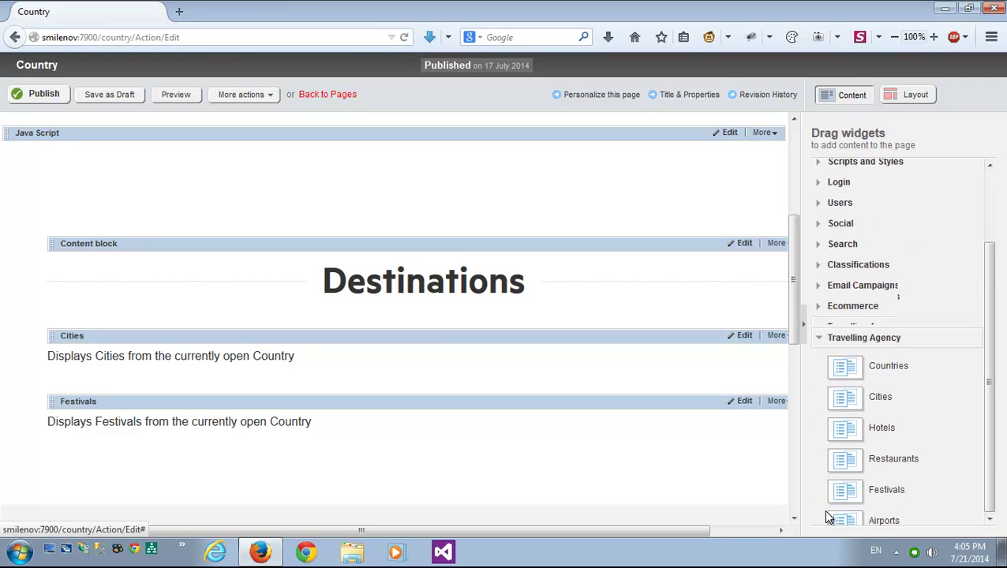
{"action": "left_click_drag", "start_coordinate": [884, 506], "coordinate": [326, 469]}
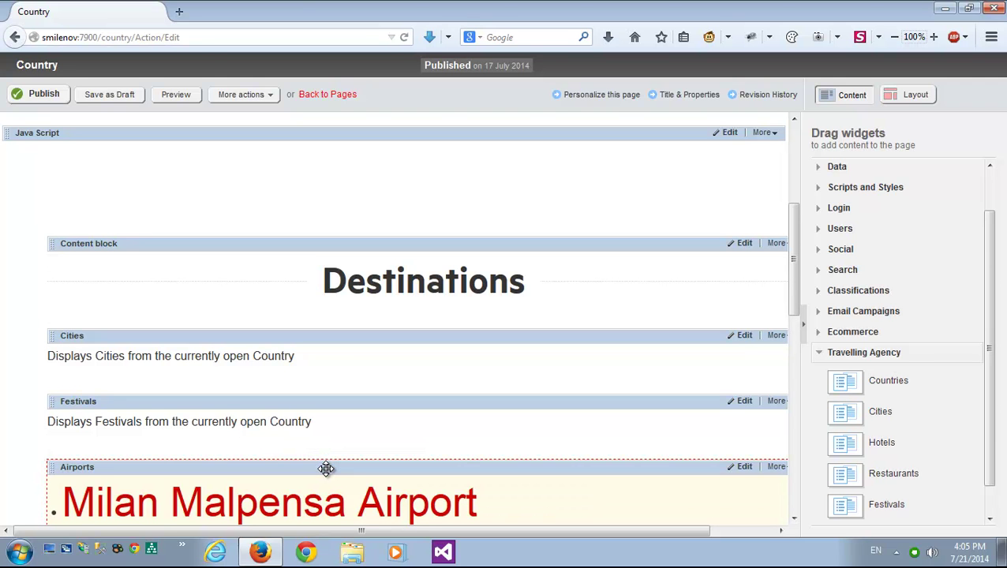
{"action": "scroll", "coordinate": [326, 469], "scroll_direction": "down", "scroll_amount": 3}
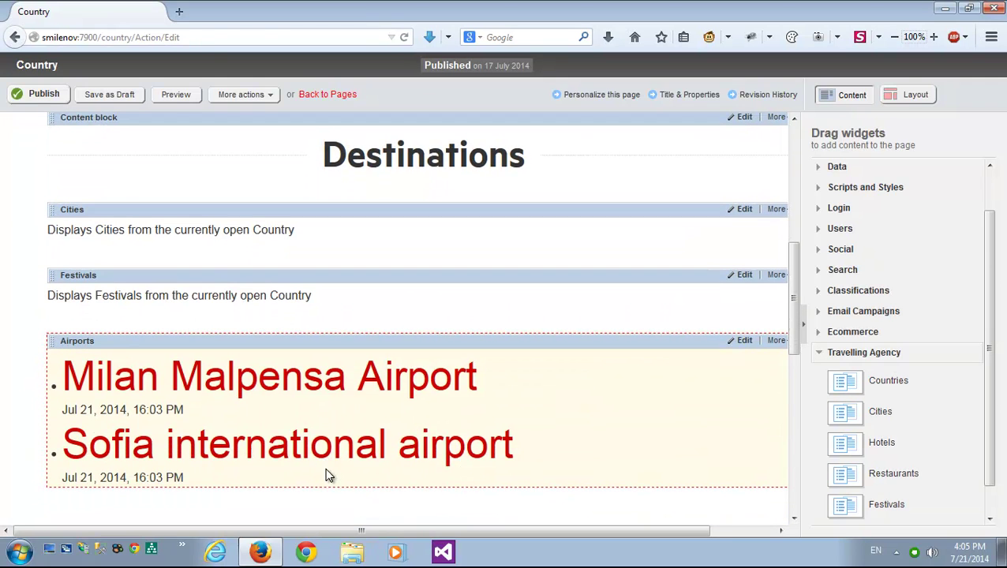
Set the Airports widget to 'From the currently open country' with the 'List of airports' template
{"action": "left_click", "coordinate": [742, 342]}
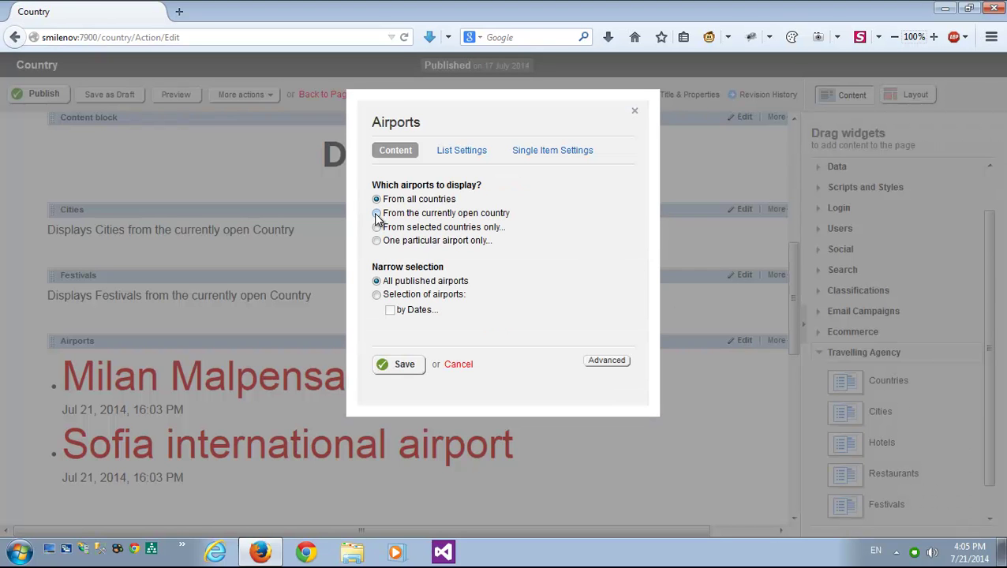
{"action": "left_click", "coordinate": [376, 213]}
{"action": "left_click", "coordinate": [462, 151]}
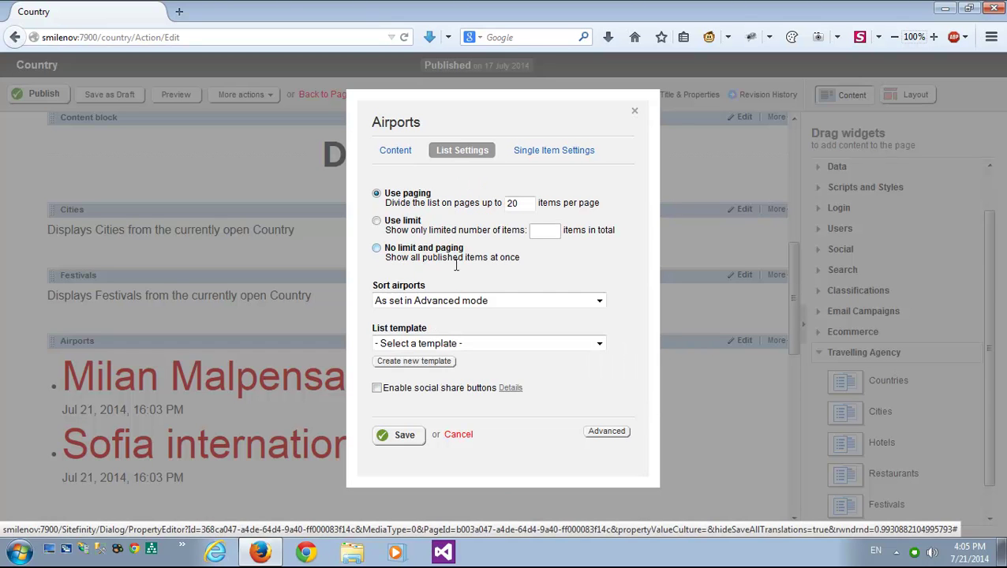
{"action": "left_click", "coordinate": [453, 344]}
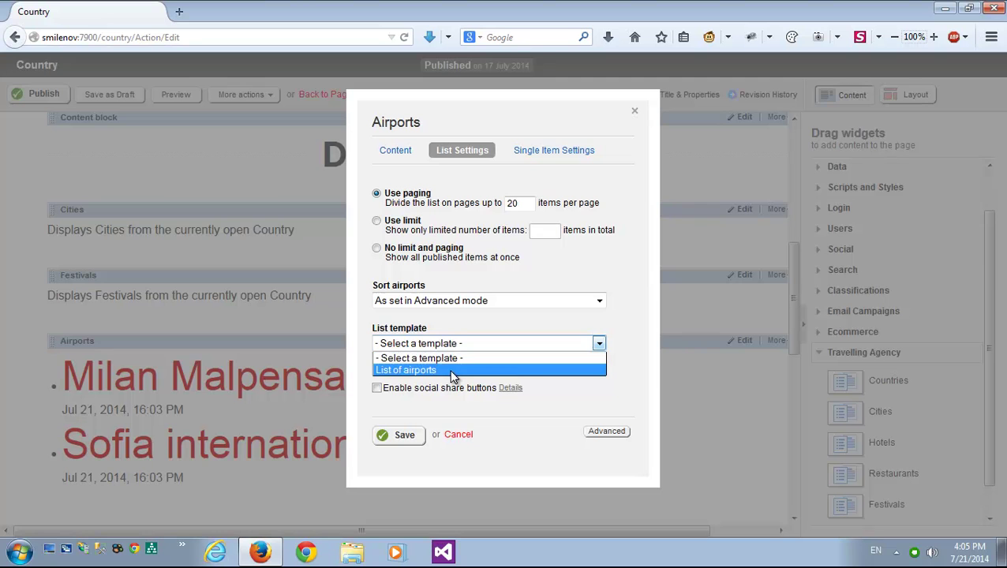
{"action": "left_click", "coordinate": [452, 370]}
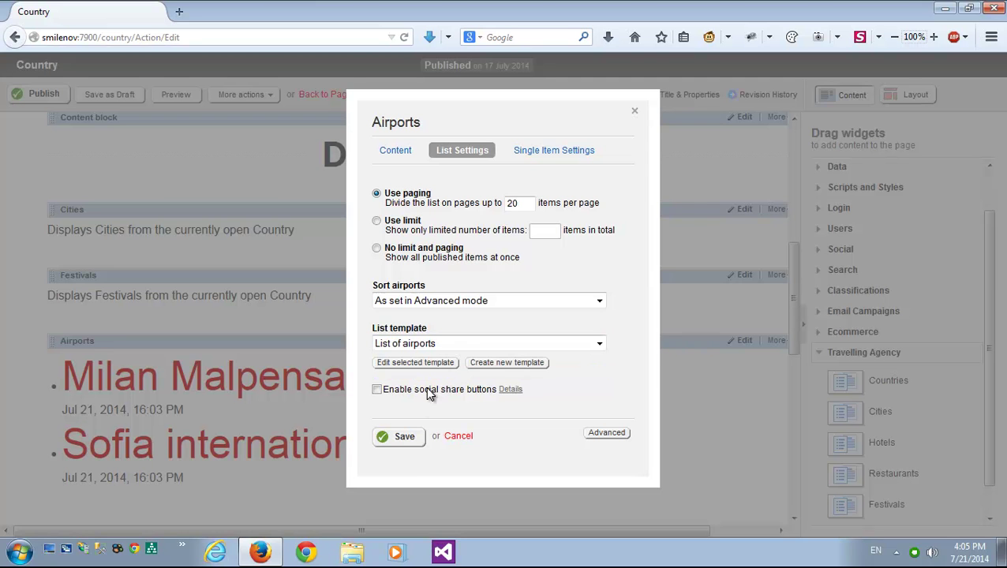
{"action": "left_click", "coordinate": [404, 438]}
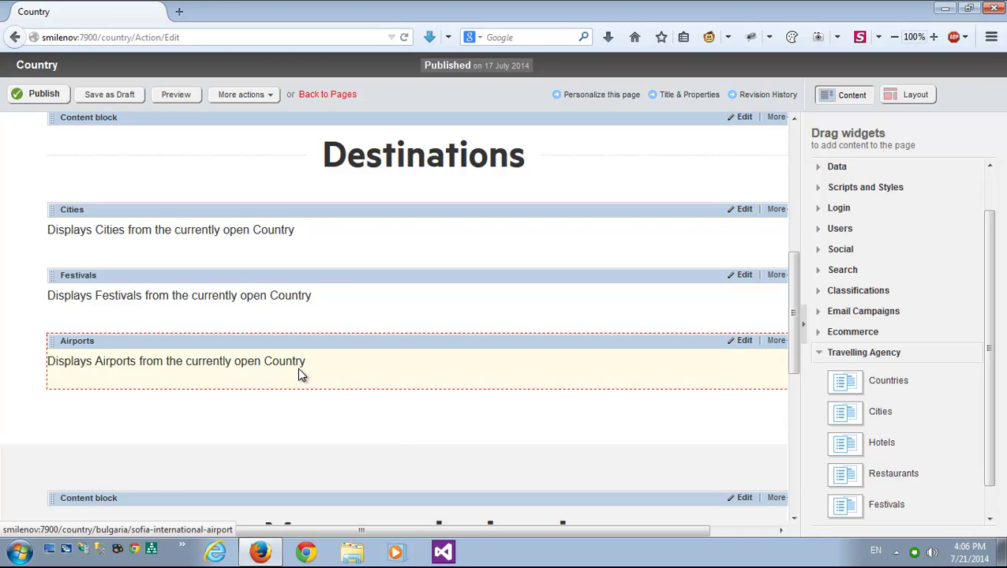
Publish the Country page and view live Bulgaria's Destinations showing Sofia international airport
{"action": "left_click", "coordinate": [45, 102]}
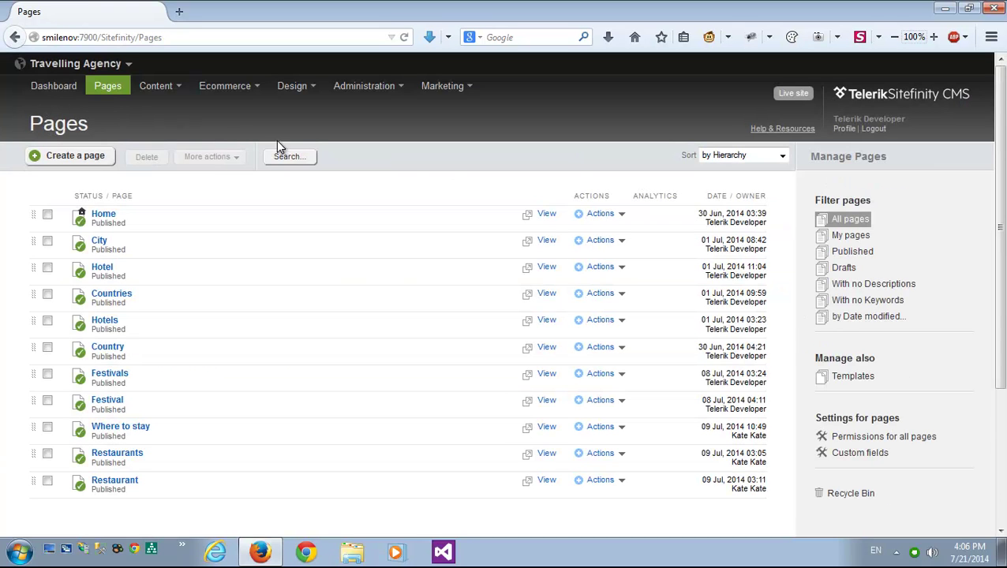
{"action": "left_click", "coordinate": [548, 214]}
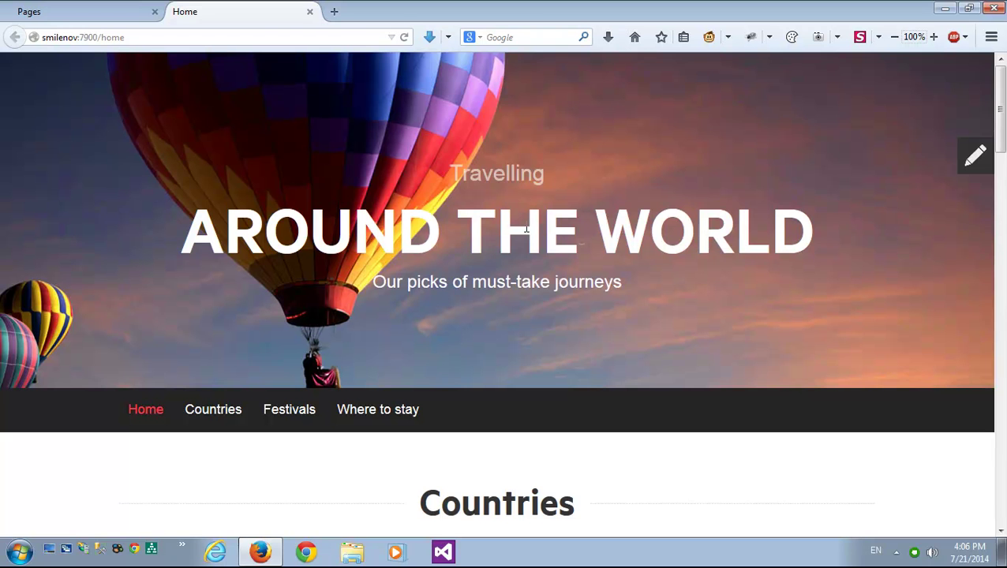
{"action": "scroll", "coordinate": [243, 402], "scroll_direction": "down", "scroll_amount": 10}
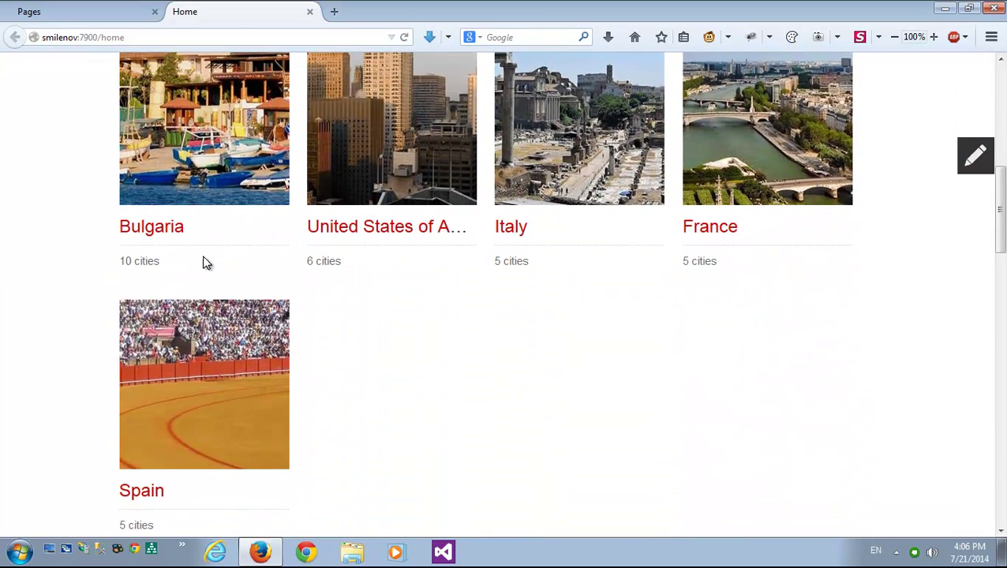
{"action": "left_click", "coordinate": [174, 229]}
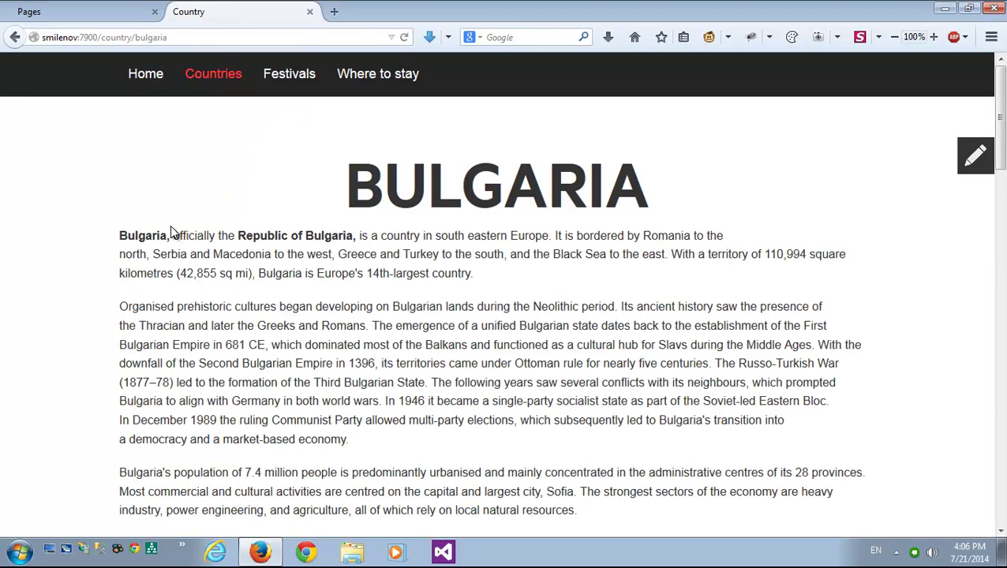
{"action": "scroll", "coordinate": [171, 227], "scroll_direction": "down", "scroll_amount": 7}
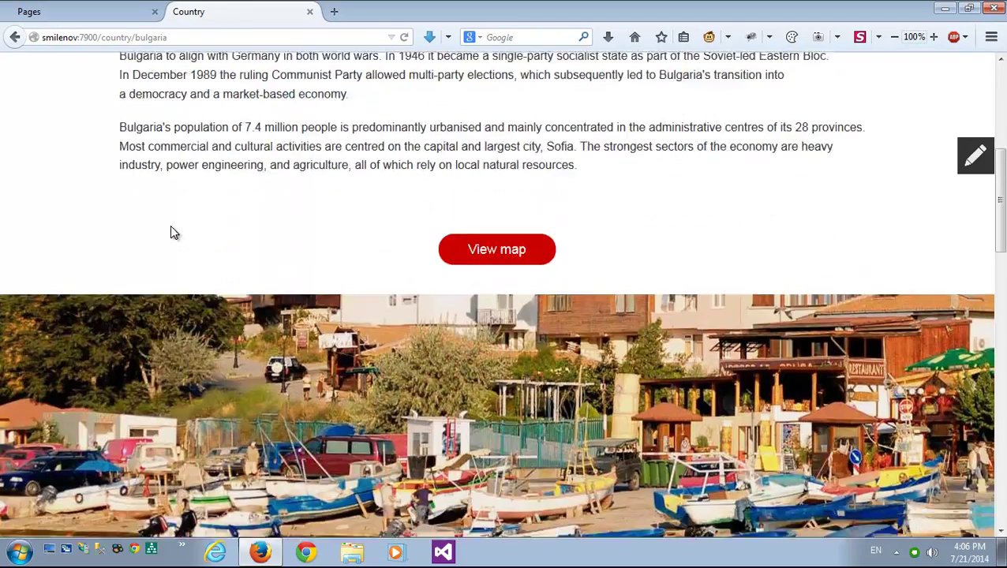
{"action": "scroll", "coordinate": [173, 233], "scroll_direction": "down", "scroll_amount": 10}
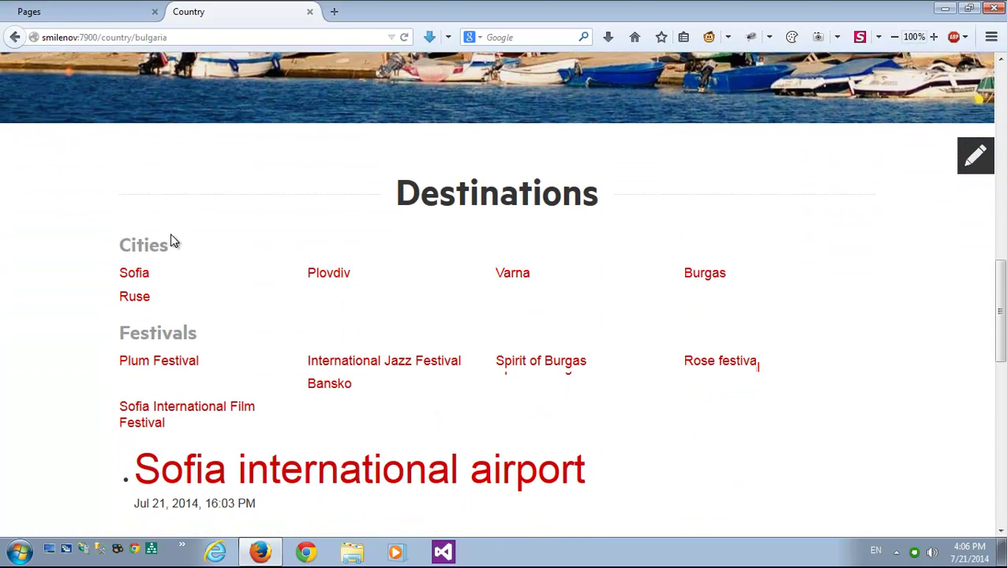
{"action": "scroll", "coordinate": [172, 236], "scroll_direction": "down", "scroll_amount": 2}
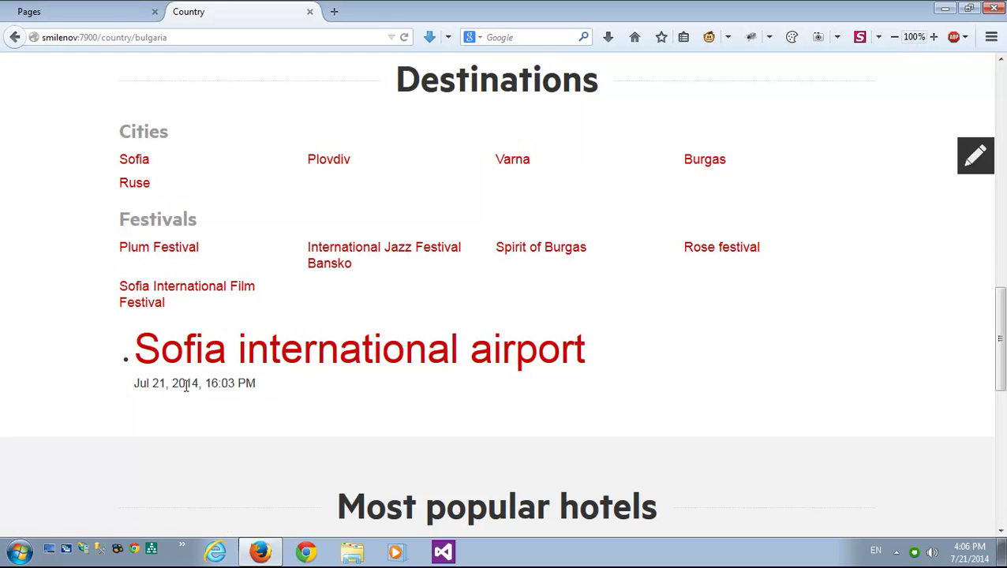
Go back to the home page and scroll Italy's page to Milan Malpensa Airport under Destinations
{"action": "left_click", "coordinate": [14, 37]}
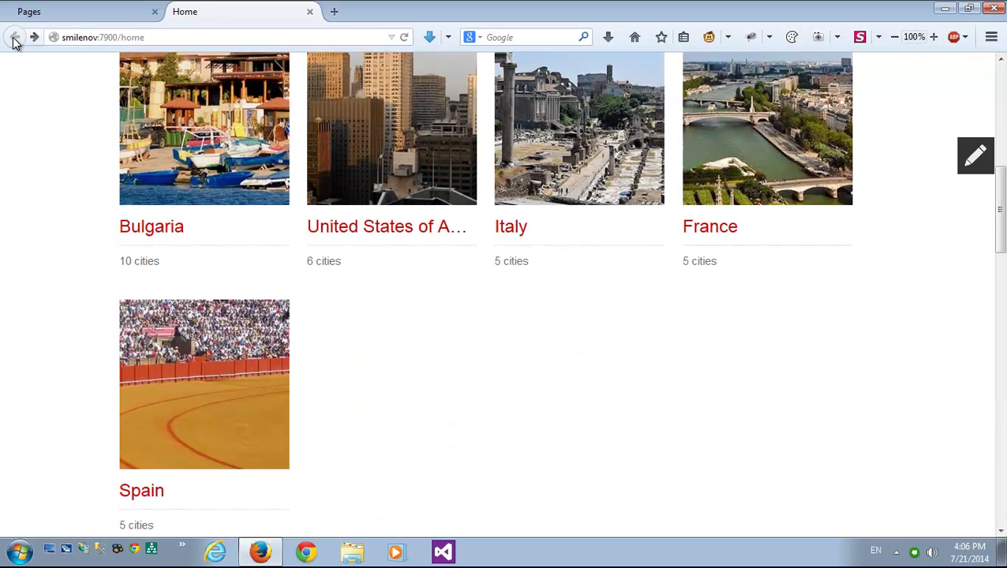
{"action": "left_click", "coordinate": [500, 230]}
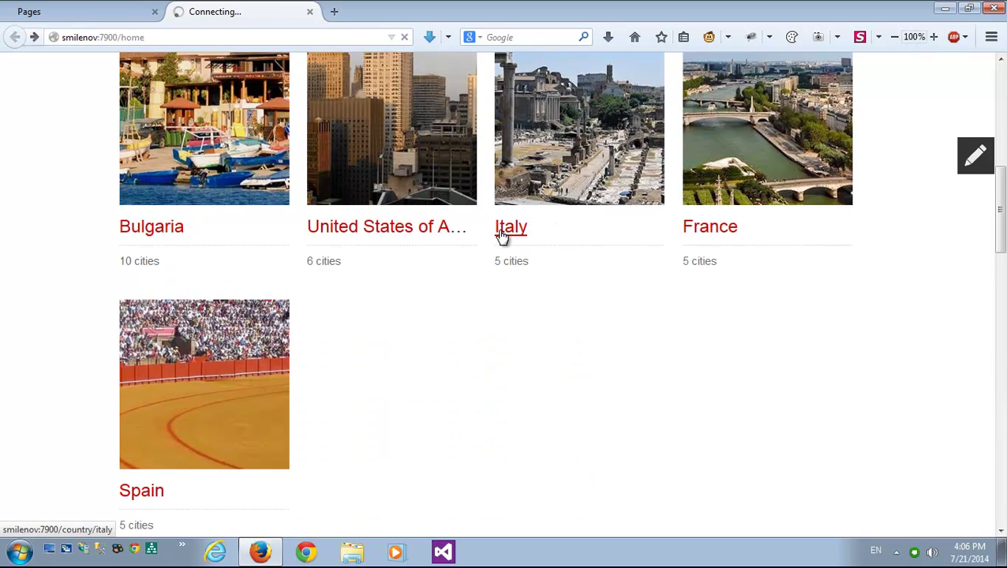
{"action": "scroll", "coordinate": [395, 314], "scroll_direction": "down", "scroll_amount": 5}
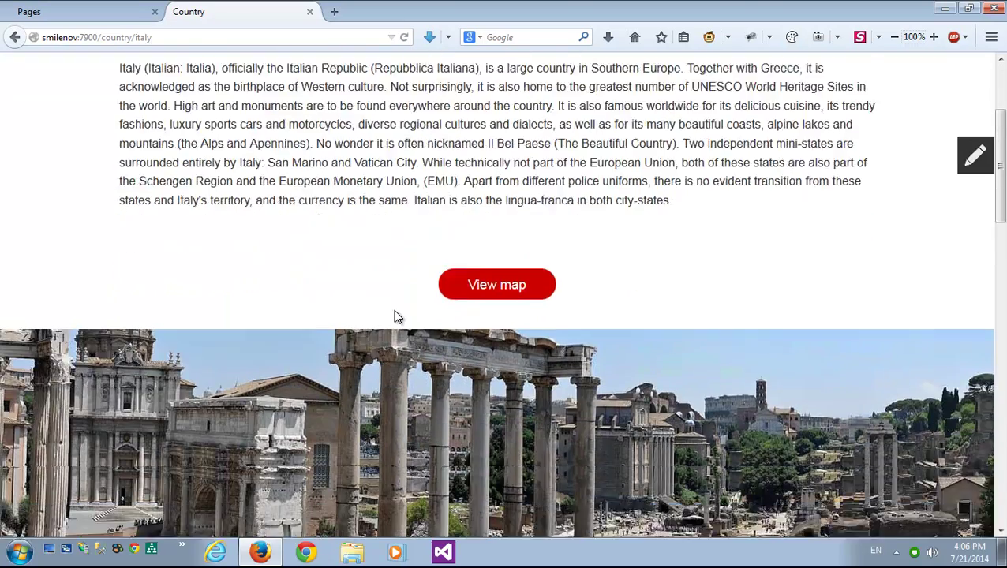
{"action": "scroll", "coordinate": [396, 317], "scroll_direction": "down", "scroll_amount": 5}
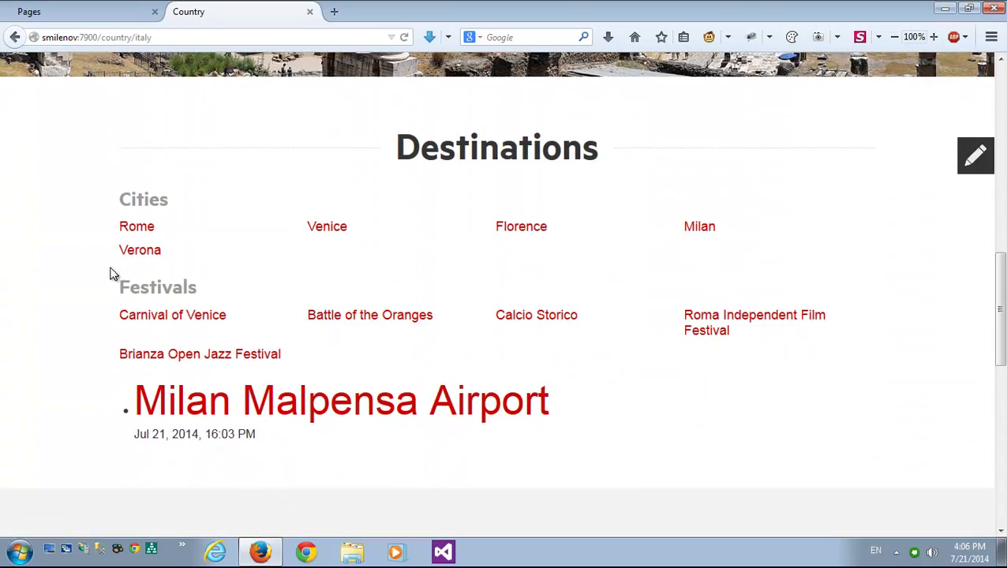